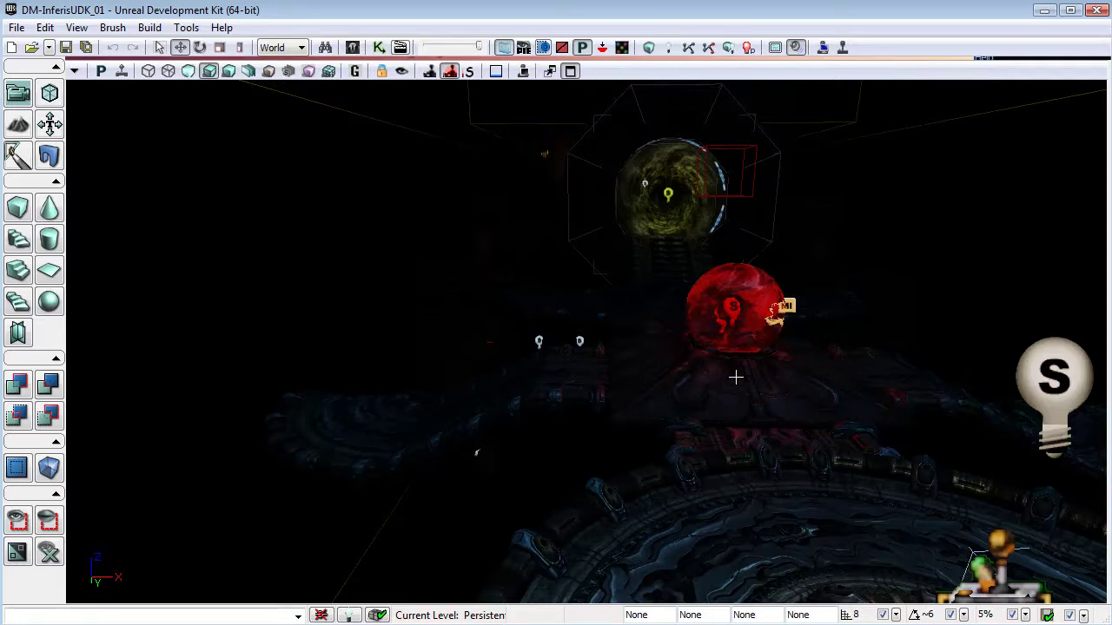
# Examine the level's lighting around the yellow portal, the red sphere and the dark areas beyond in the perspective view.
pyautogui.moveTo(721, 391); pyautogui.dragTo(712, 358, button='right')
pyautogui.moveTo(465, 599); pyautogui.dragTo(877, 580)
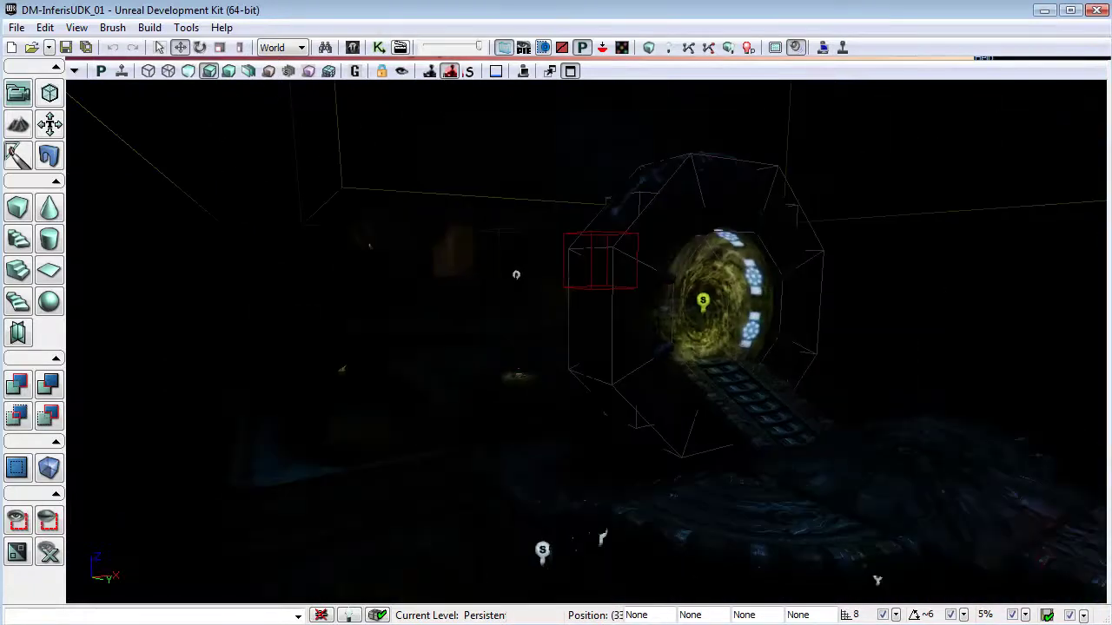
pyautogui.moveTo(586, 347); pyautogui.dragTo(465, 148)
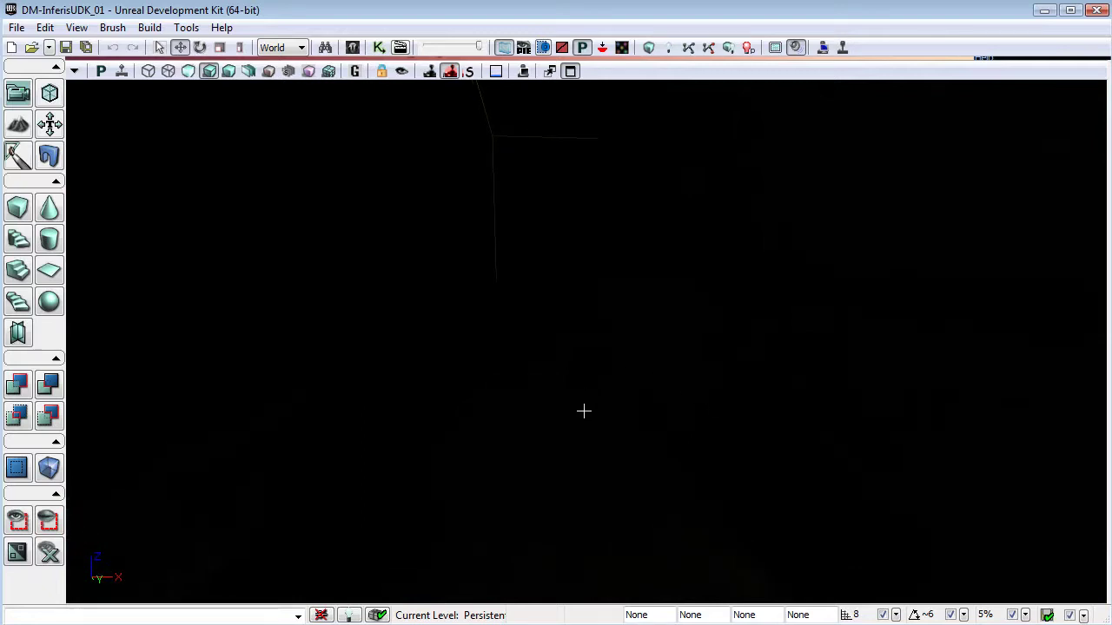
pyautogui.moveTo(464, 260); pyautogui.dragTo(656, 317, button='right')
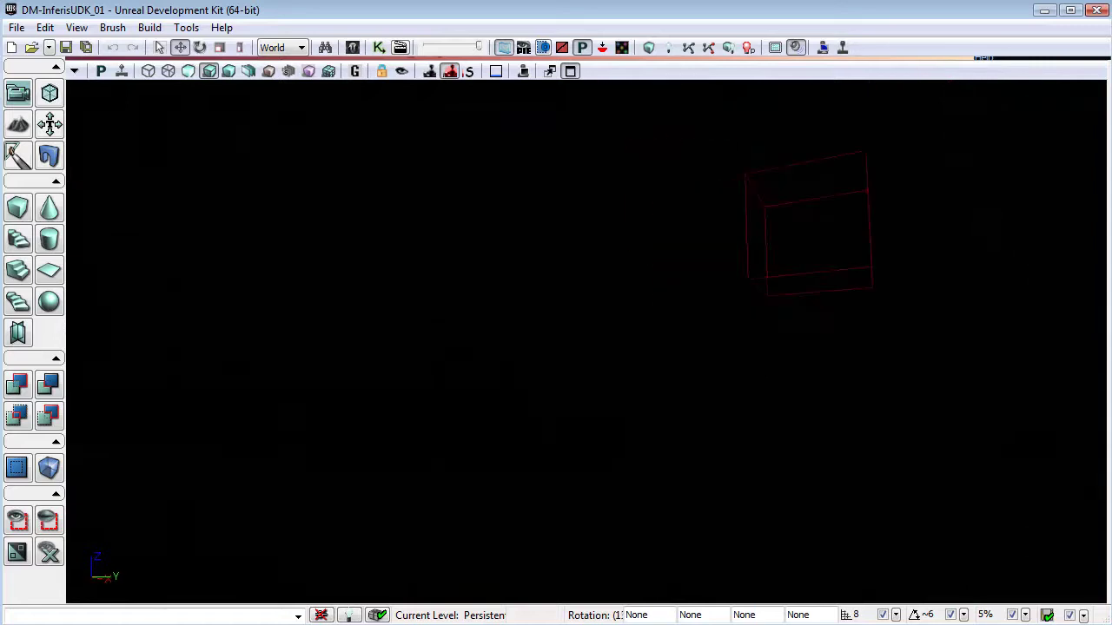
pyautogui.moveTo(656, 361); pyautogui.dragTo(582, 414, button='right')
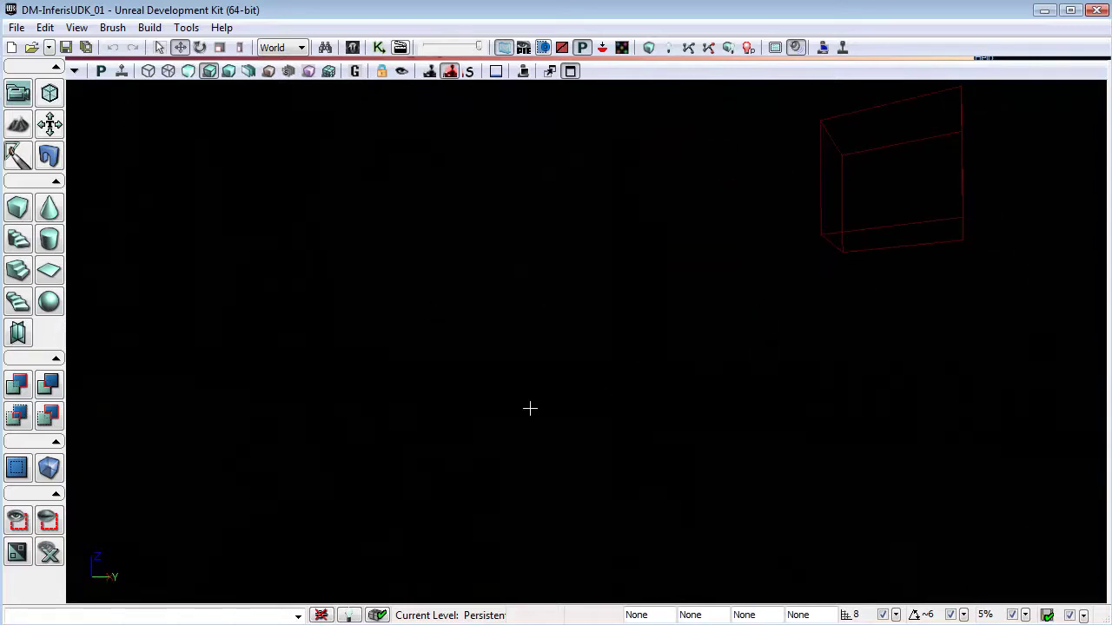
pyautogui.moveTo(530, 408)
pyautogui.mouseDown()
pyautogui.moveTo(526, 374)
pyautogui.moveTo(547, 313)
pyautogui.moveTo(526, 300)
pyautogui.moveTo(512, 394)
pyautogui.mouseUp()
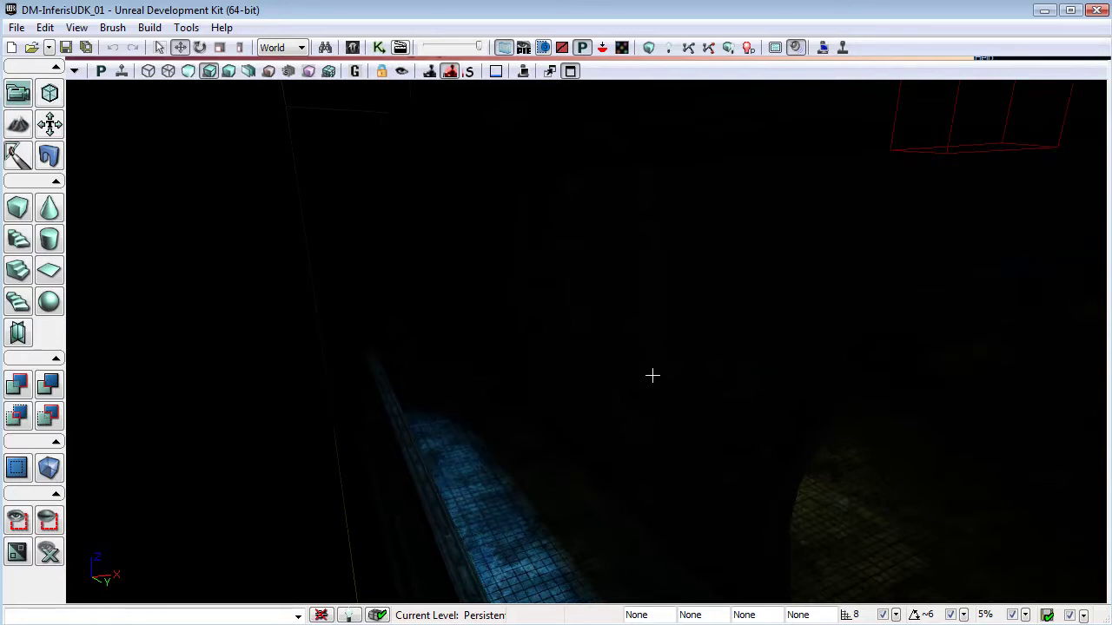
pyautogui.moveTo(513, 393); pyautogui.dragTo(523, 352, button='right')
pyautogui.moveTo(522, 352); pyautogui.dragTo(539, 403)
pyautogui.moveTo(538, 404); pyautogui.dragTo(599, 387, button='right')
pyautogui.moveTo(512, 386); pyautogui.dragTo(513, 381)
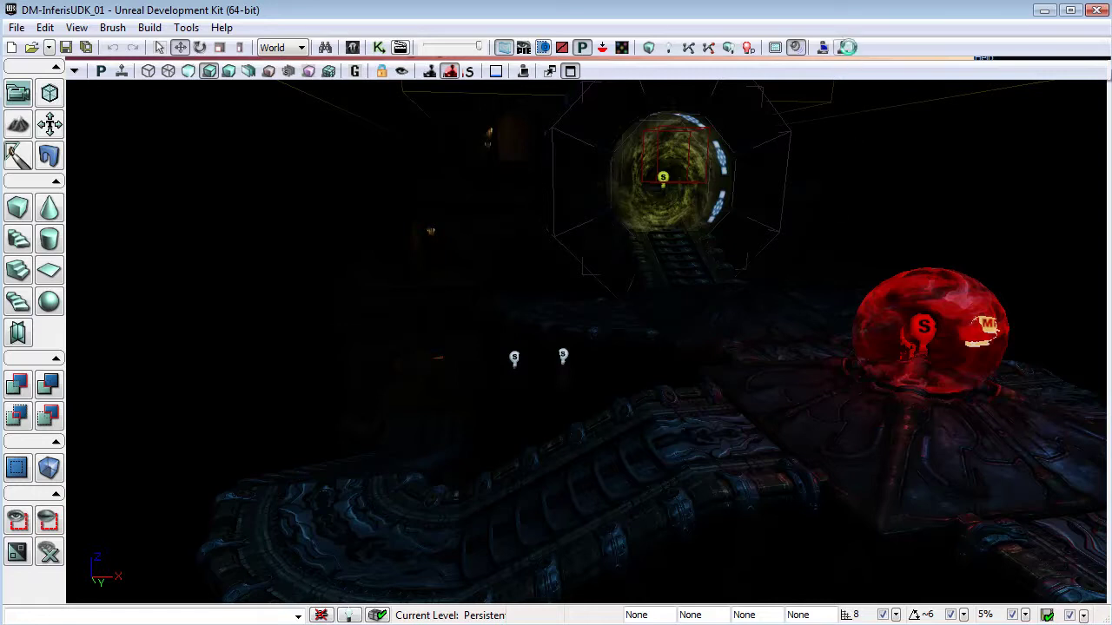
# Start a play test of the level and walk through the yellow portal, the dark lantern-lit area and the ribbed bridge to the glowing sphere.
pyautogui.click(848, 47)
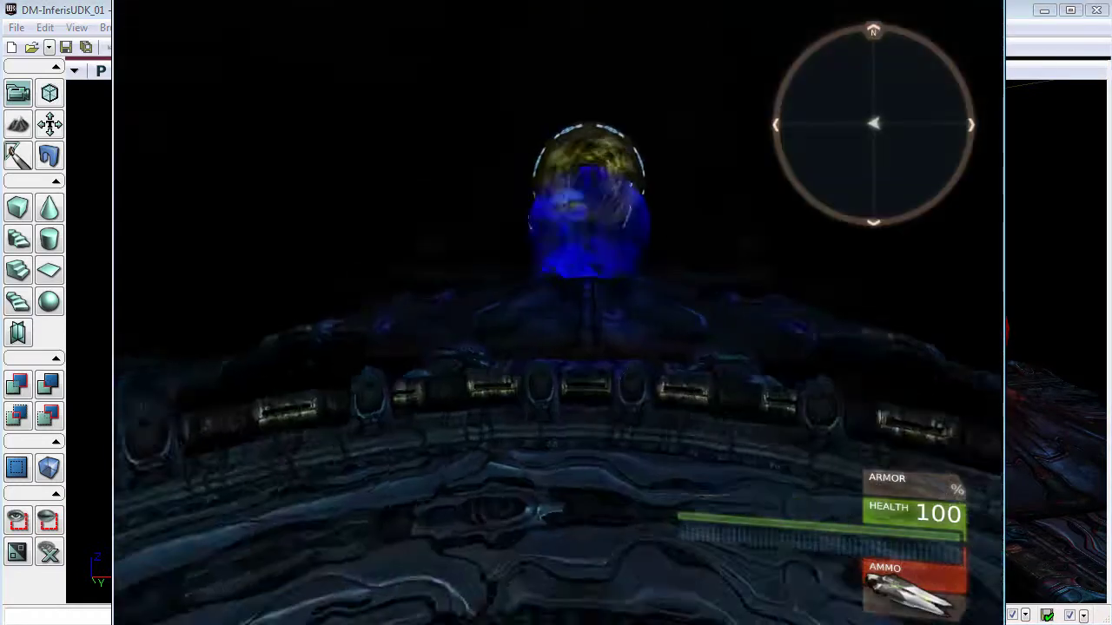
pyautogui.press('w')
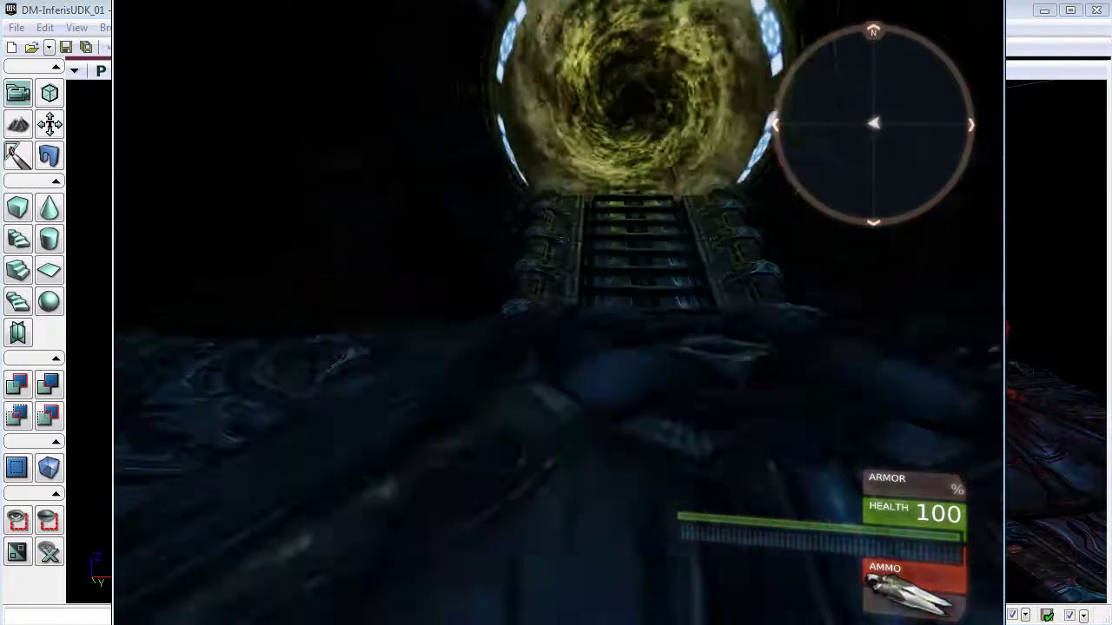
pyautogui.press('w')
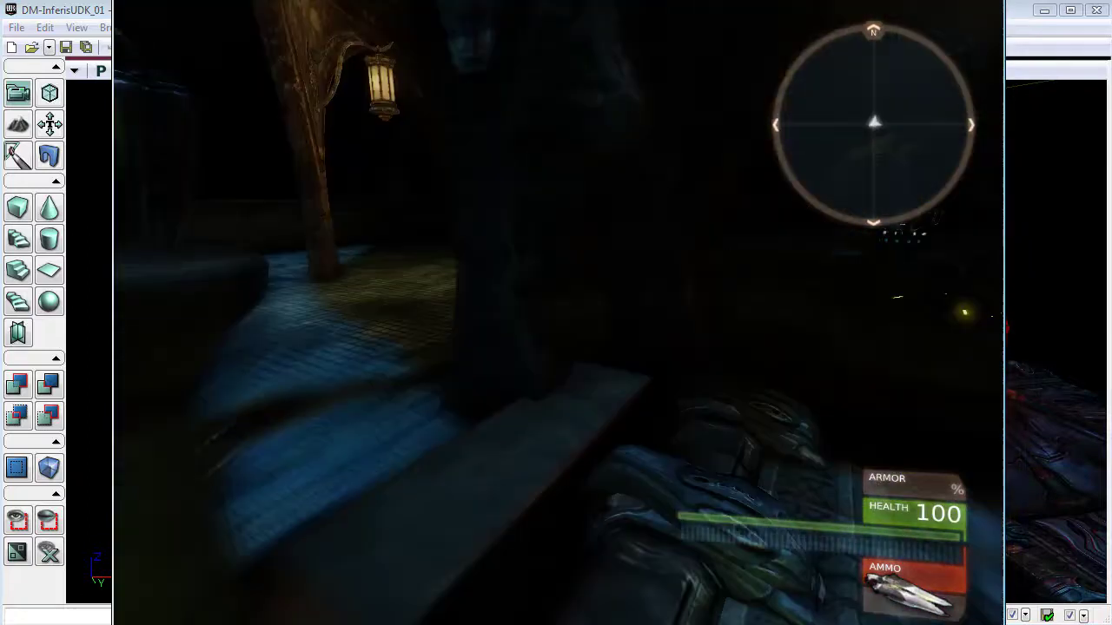
pyautogui.press('w')
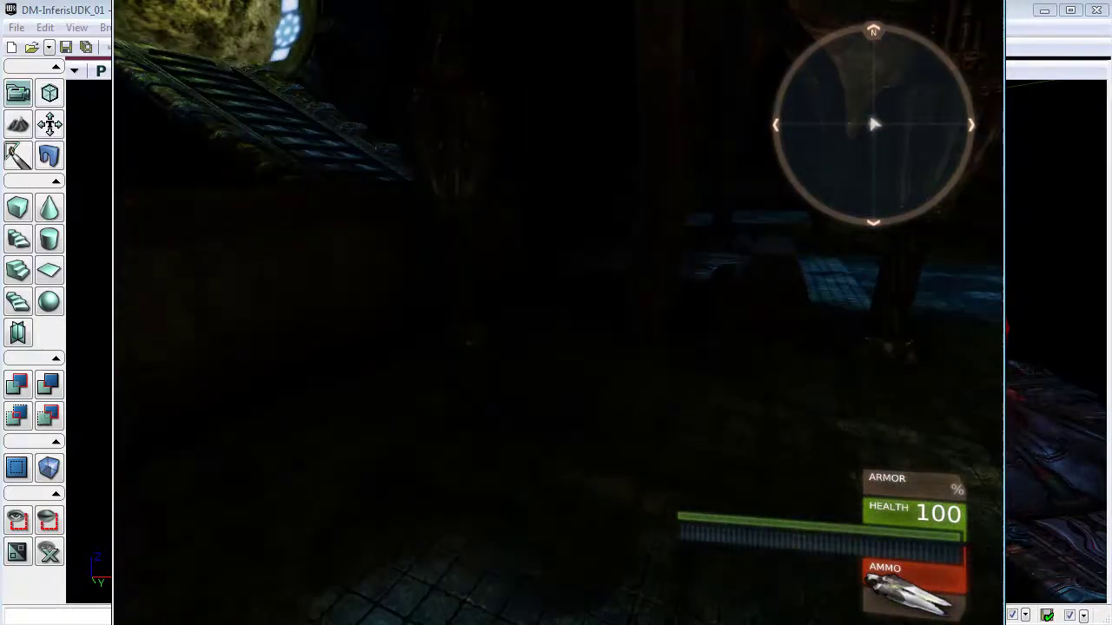
pyautogui.press('w')
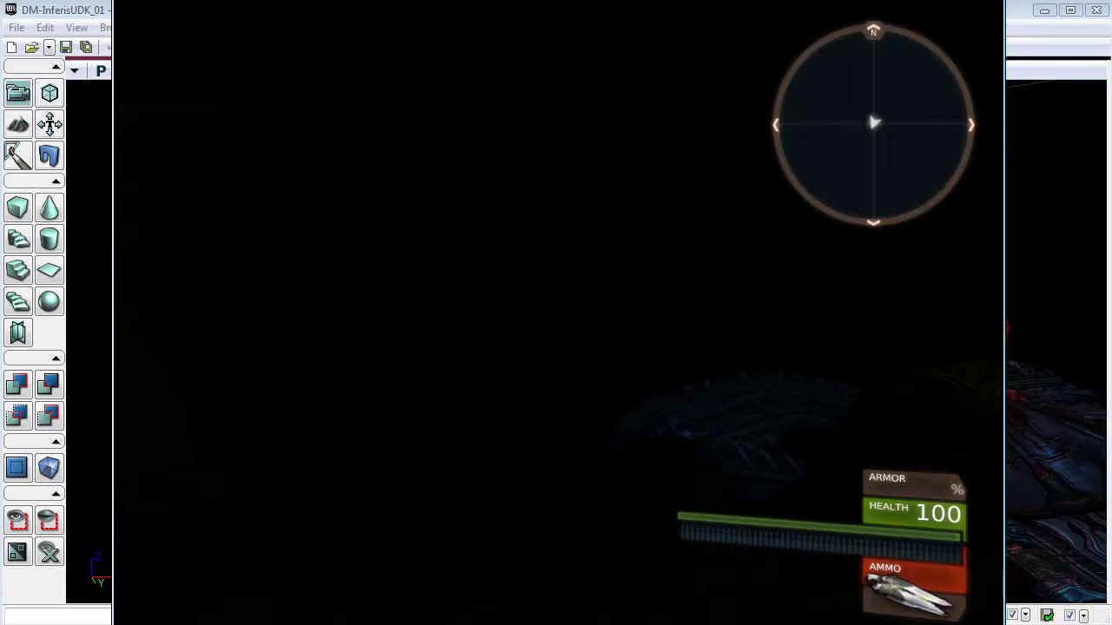
pyautogui.press('w')
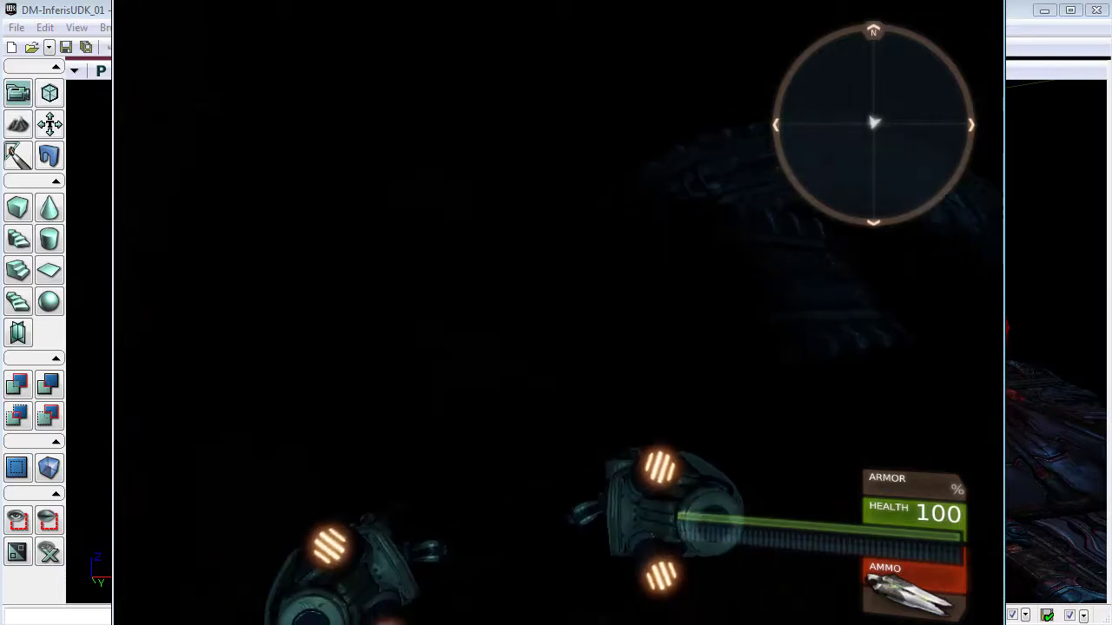
pyautogui.press('w')
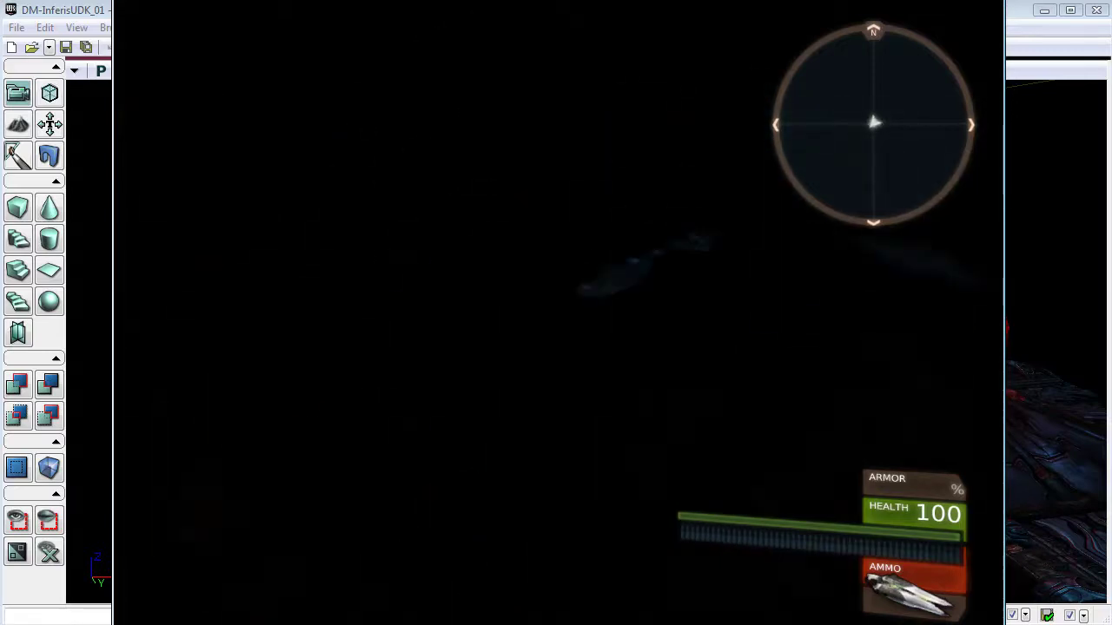
pyautogui.press('w')
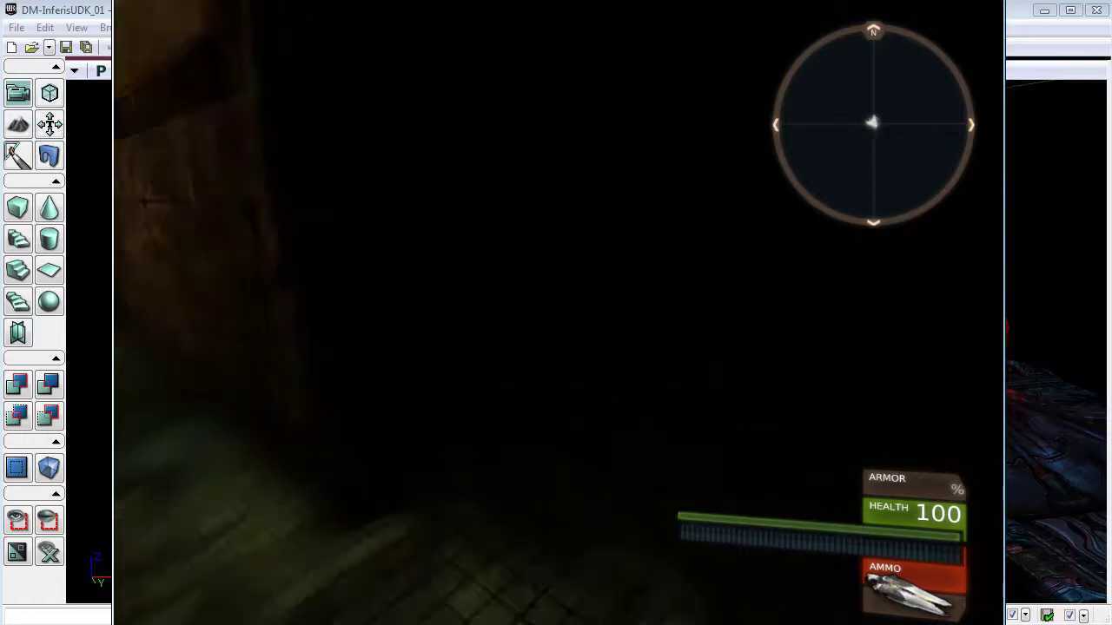
pyautogui.press('w')
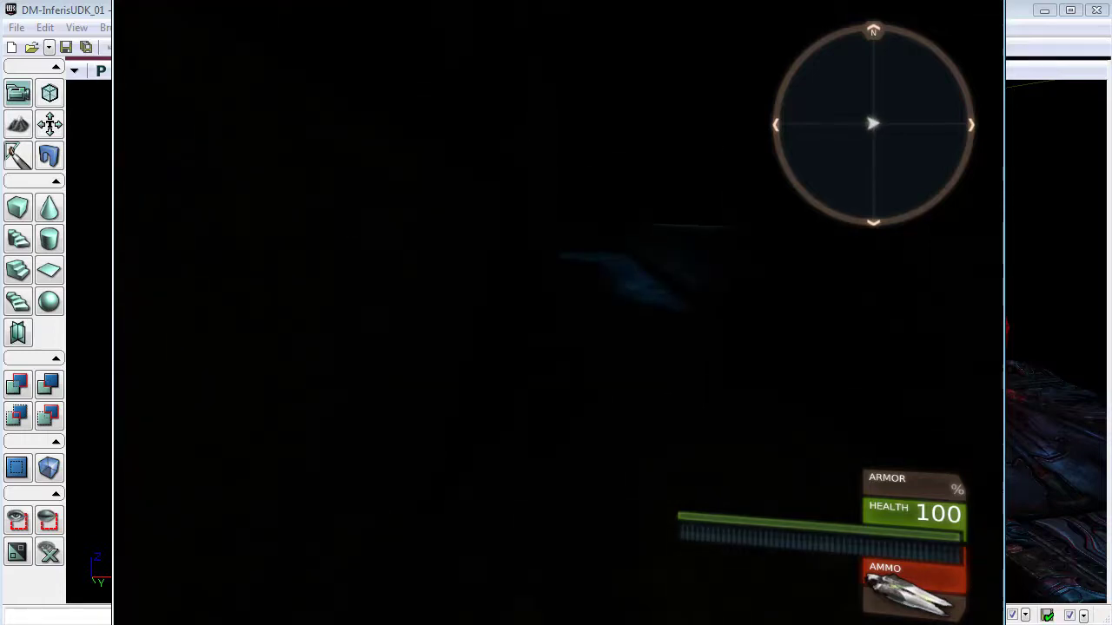
pyautogui.press('w')
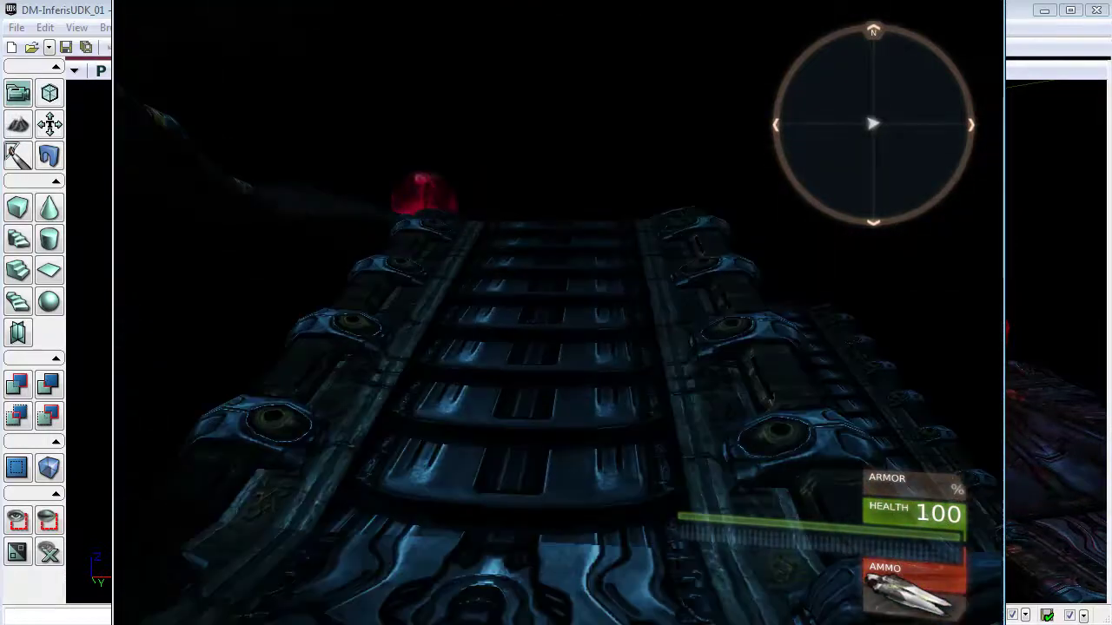
pyautogui.press('w')
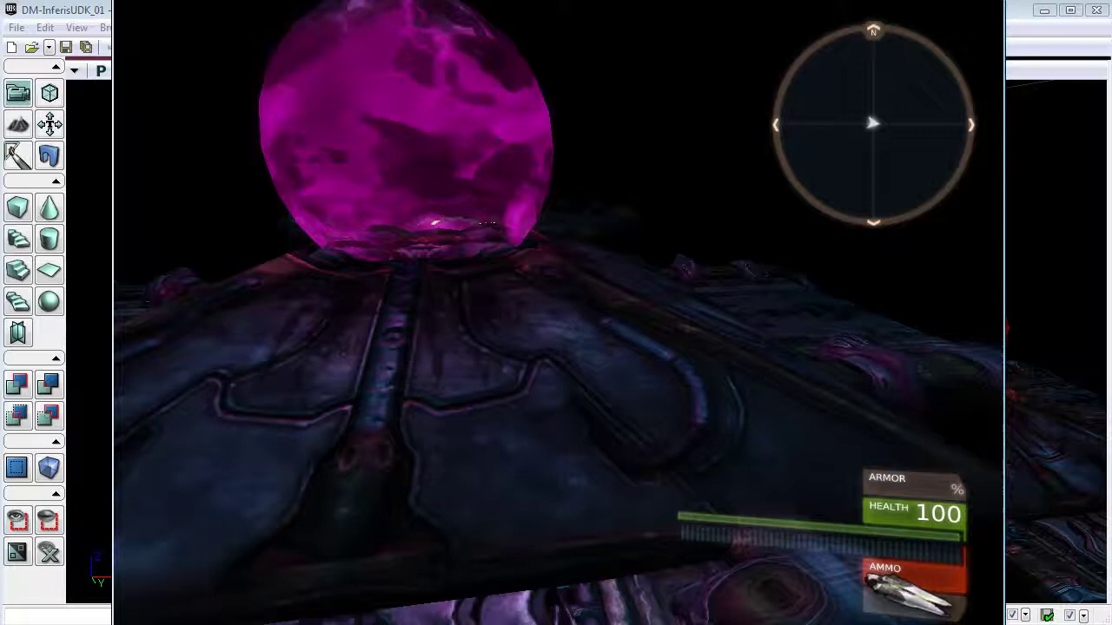
# Walk from the round platform past the glowing sphere and through the yellow portal to collect the weapon on the lit pedestal.
pyautogui.press('a')
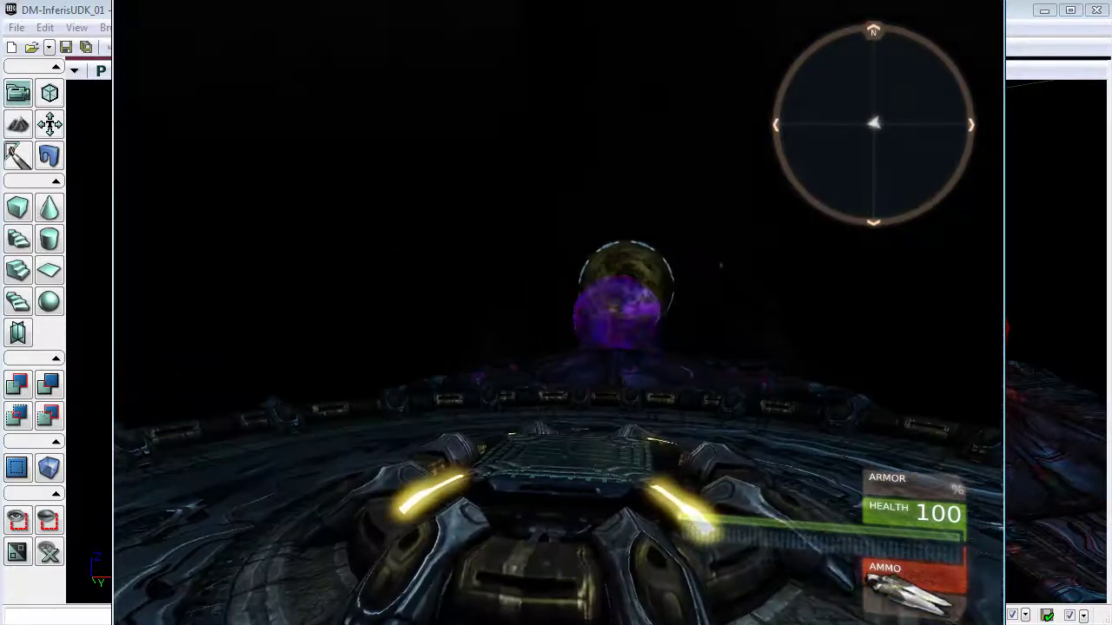
pyautogui.press('w')
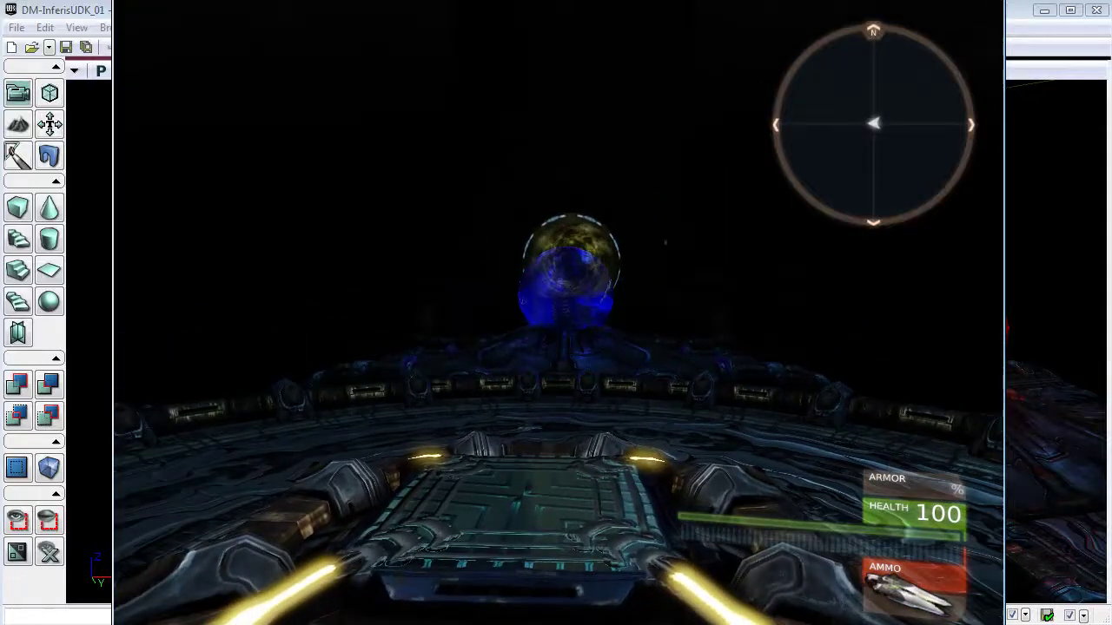
pyautogui.press('w')
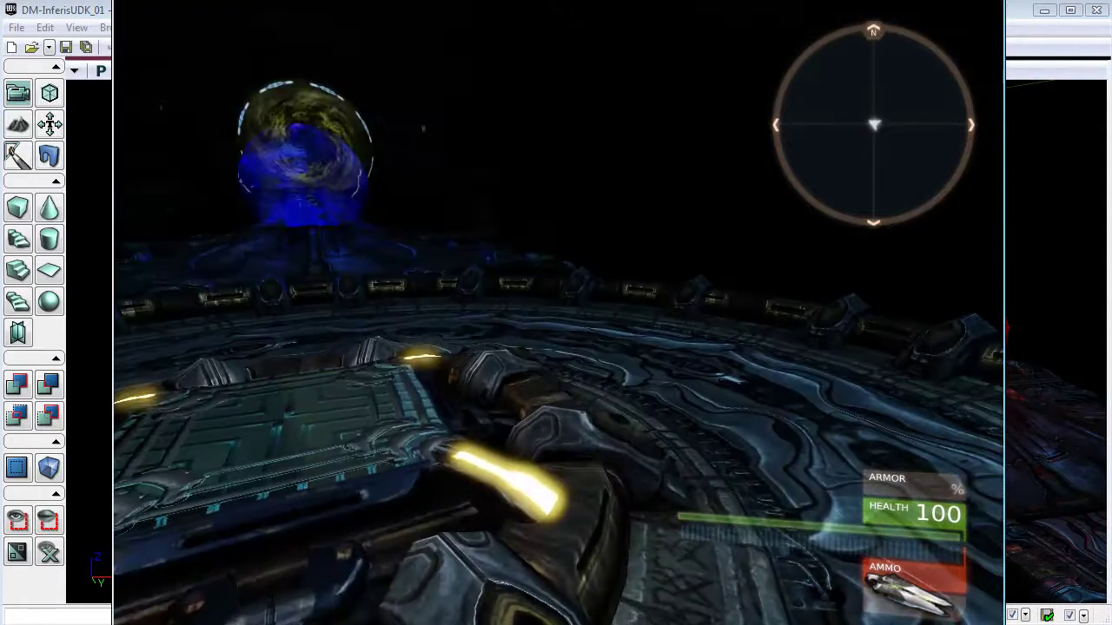
pyautogui.press('w')
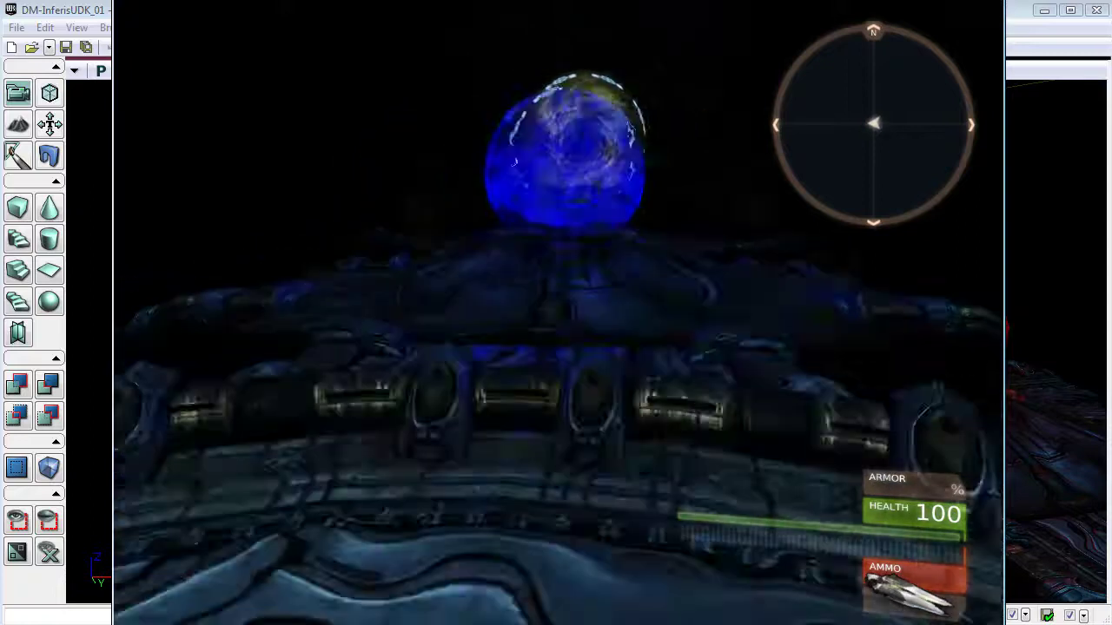
pyautogui.press('w')
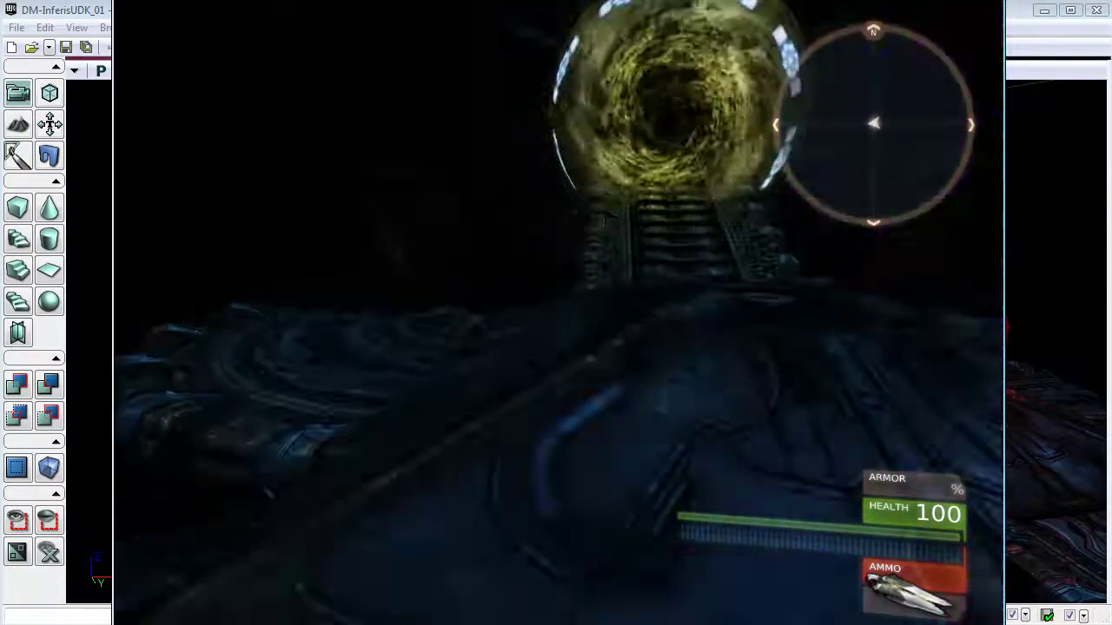
pyautogui.press('w')
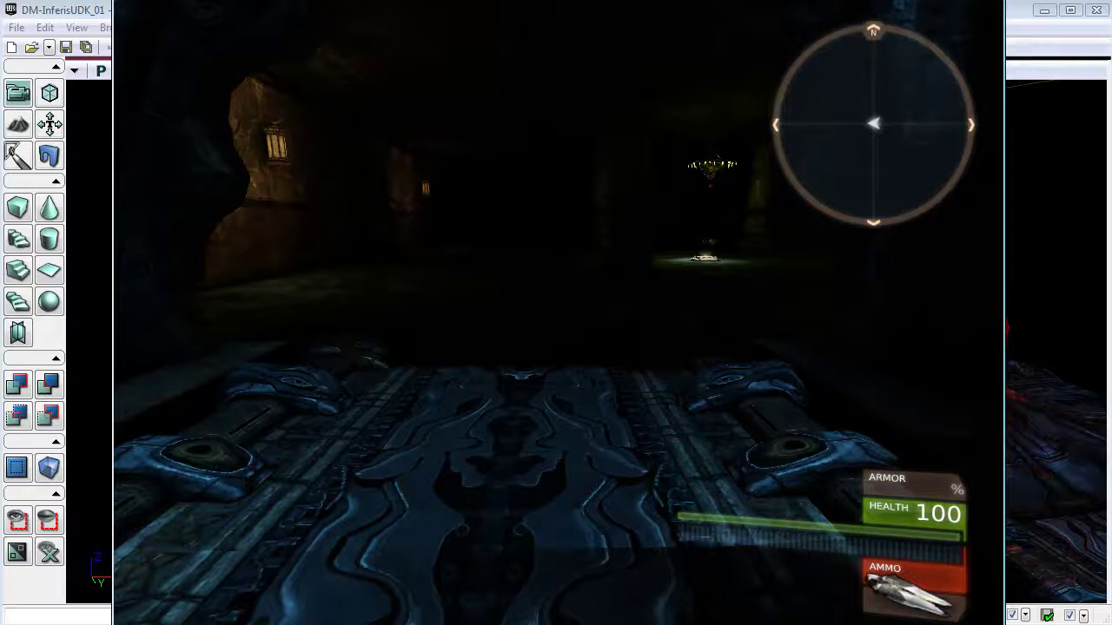
pyautogui.press('w')
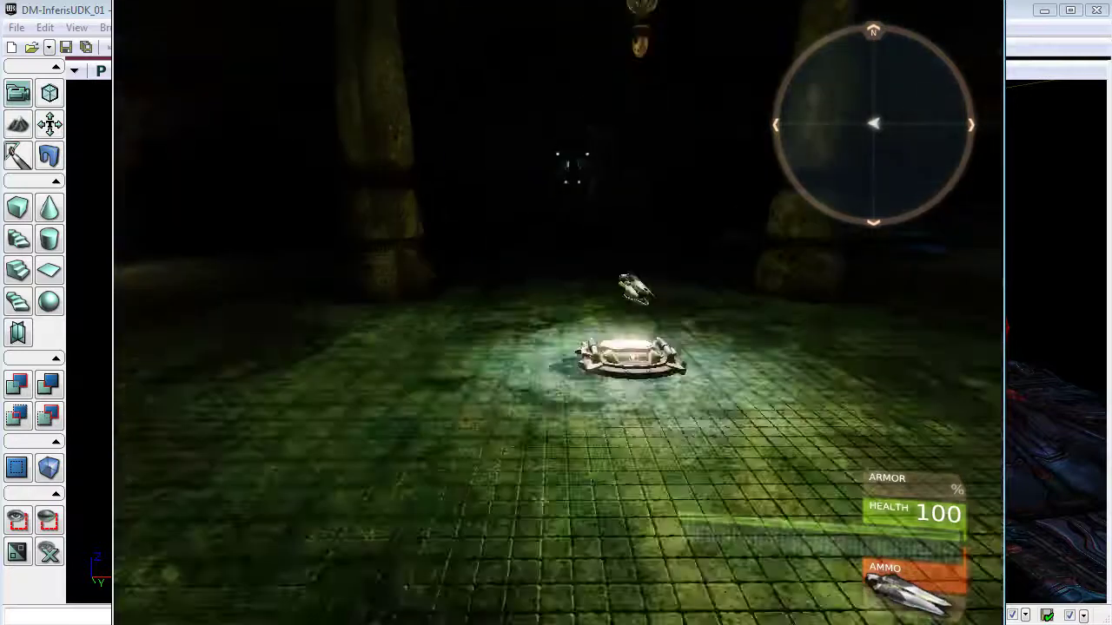
pyautogui.press('w')
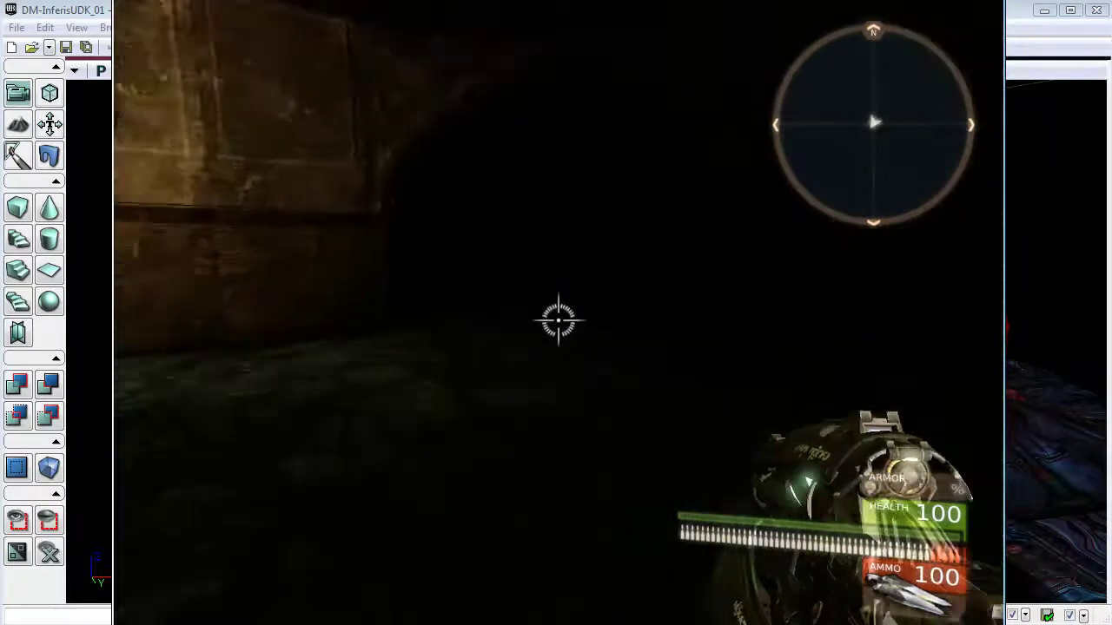
# Explore the unlit rooms, walkways and bridges with the weapon in hand, returning to the platform with the glowing sphere.
pyautogui.press('w')
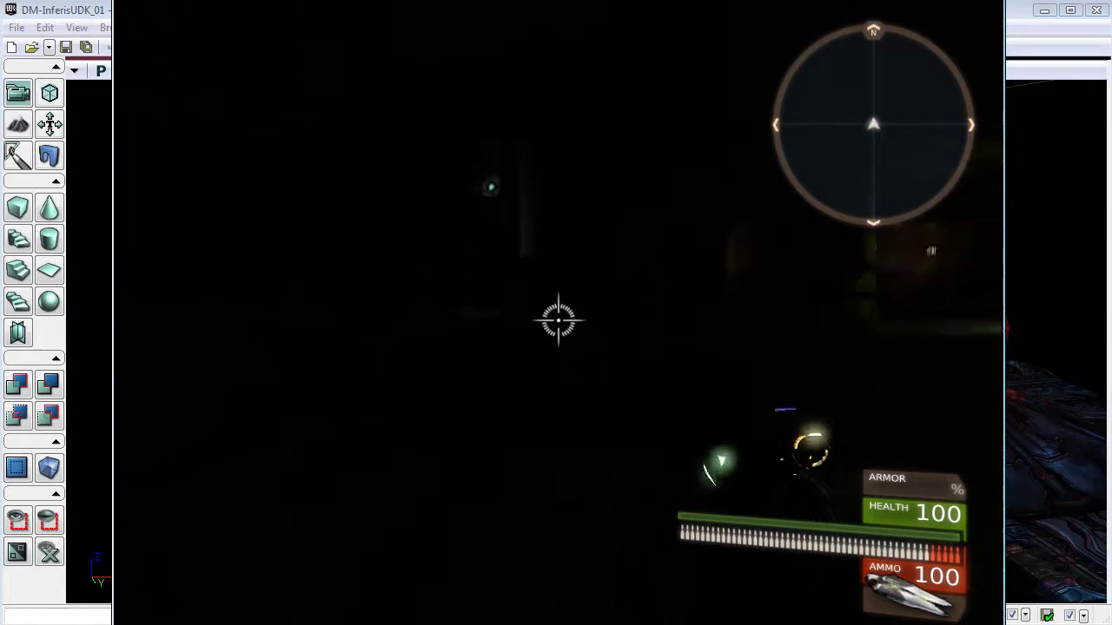
pyautogui.press('w')
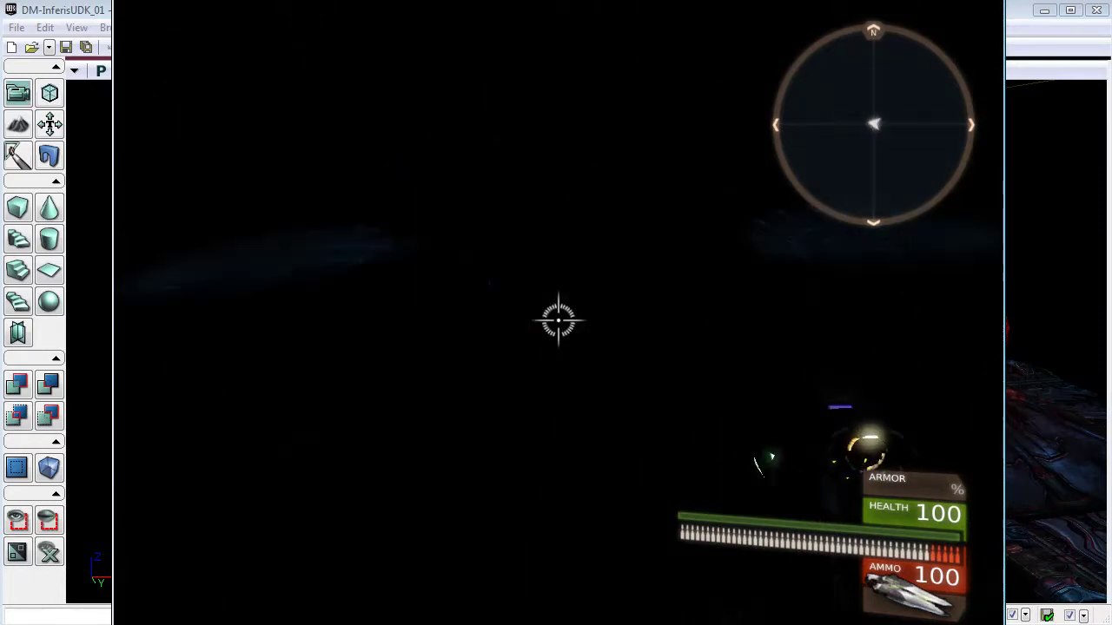
pyautogui.press('w')
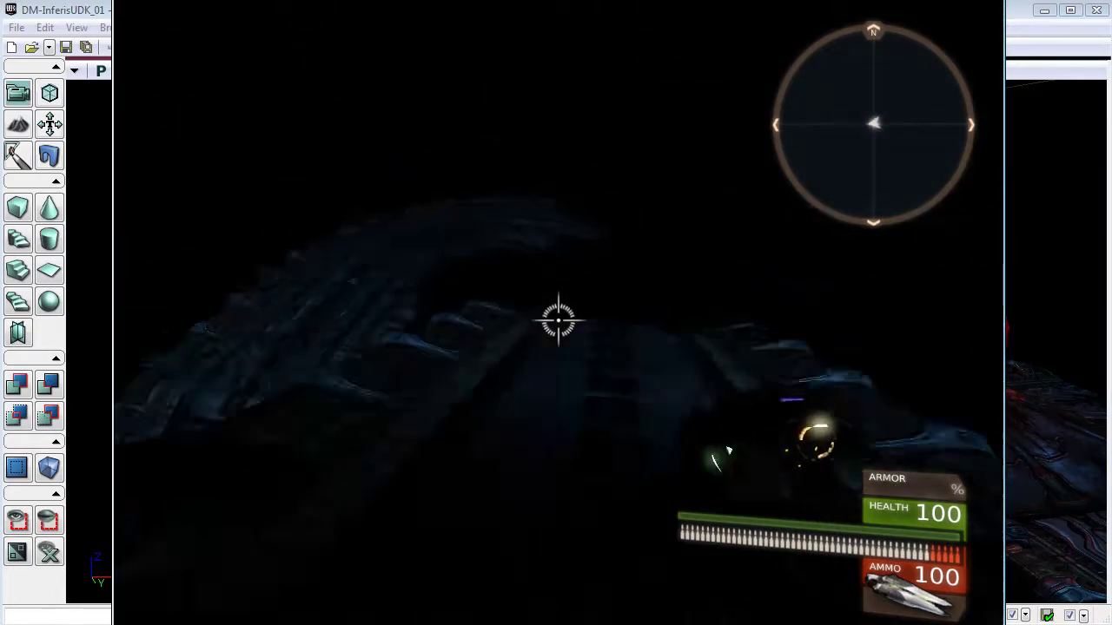
pyautogui.press('w')
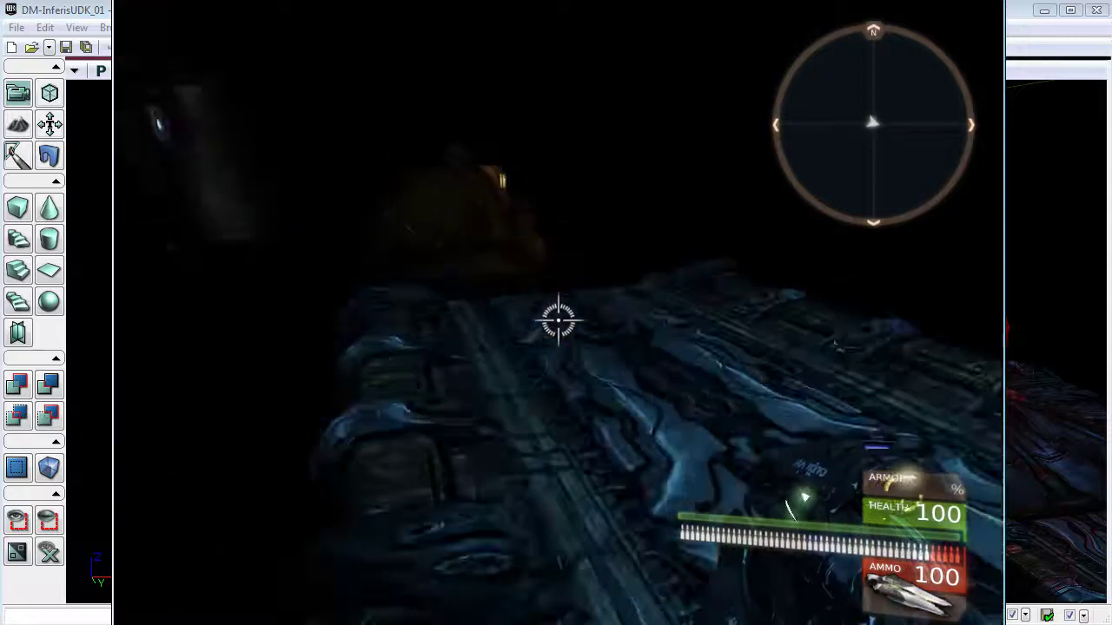
pyautogui.press('w')
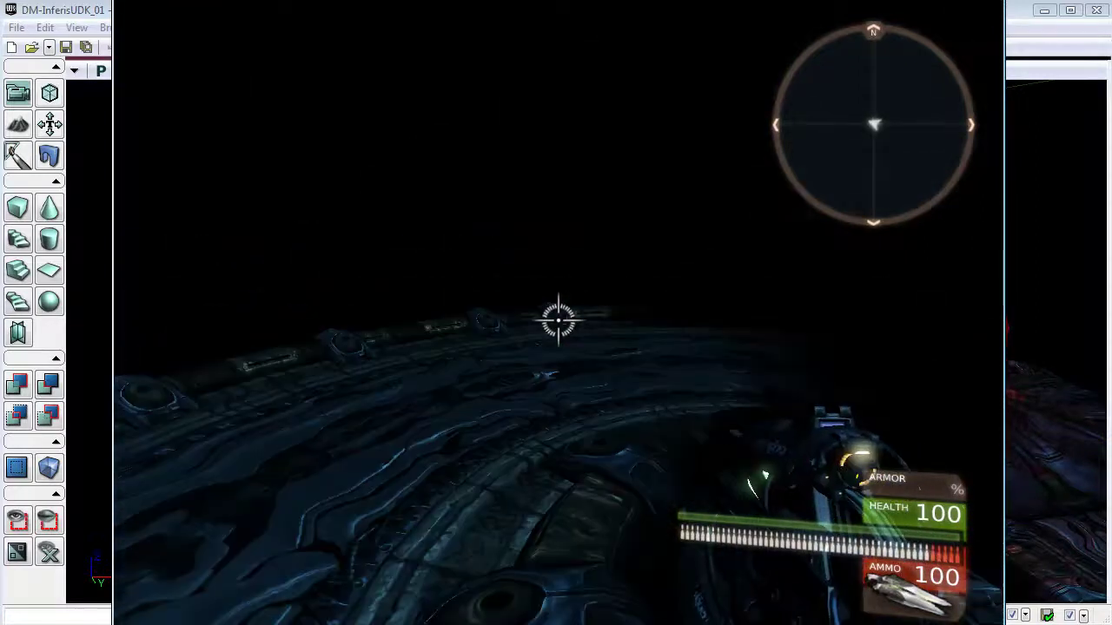
pyautogui.press('w')
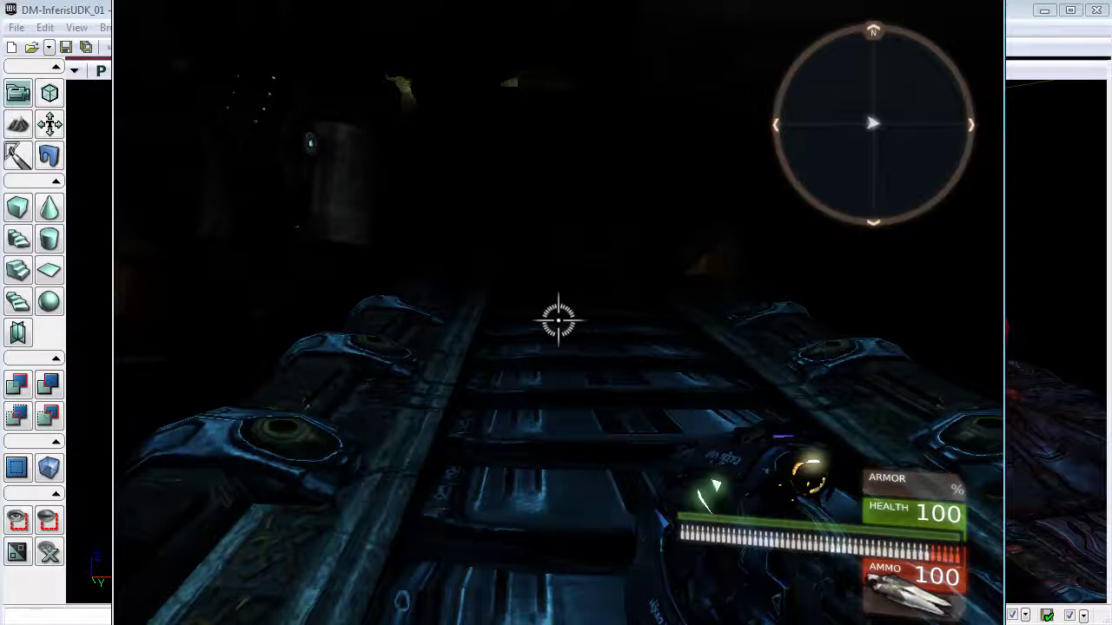
pyautogui.press('w')
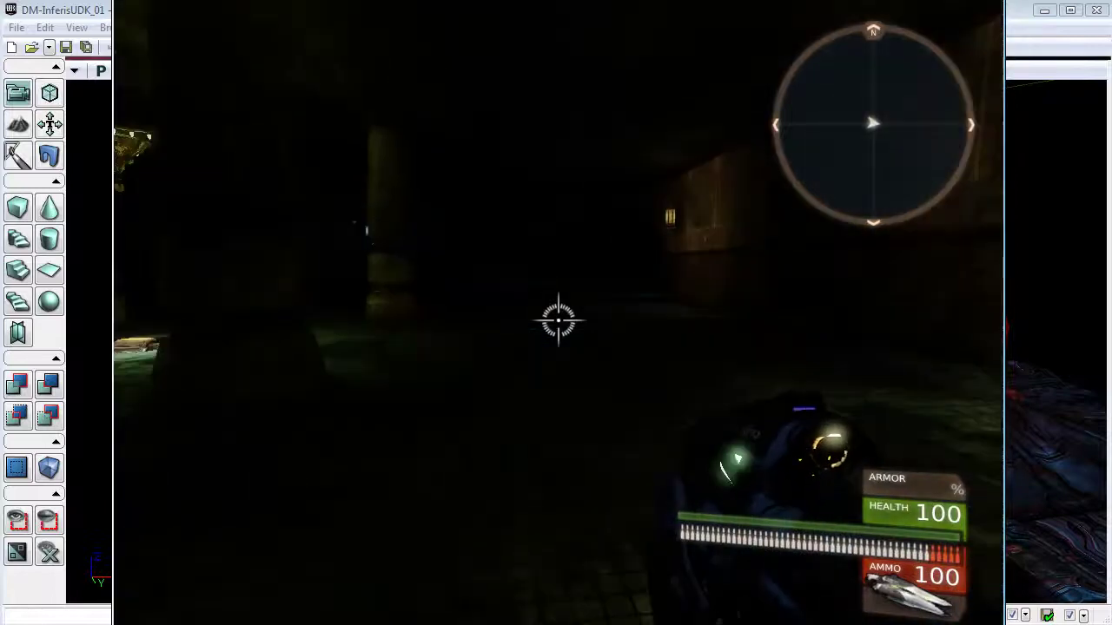
pyautogui.press('w')
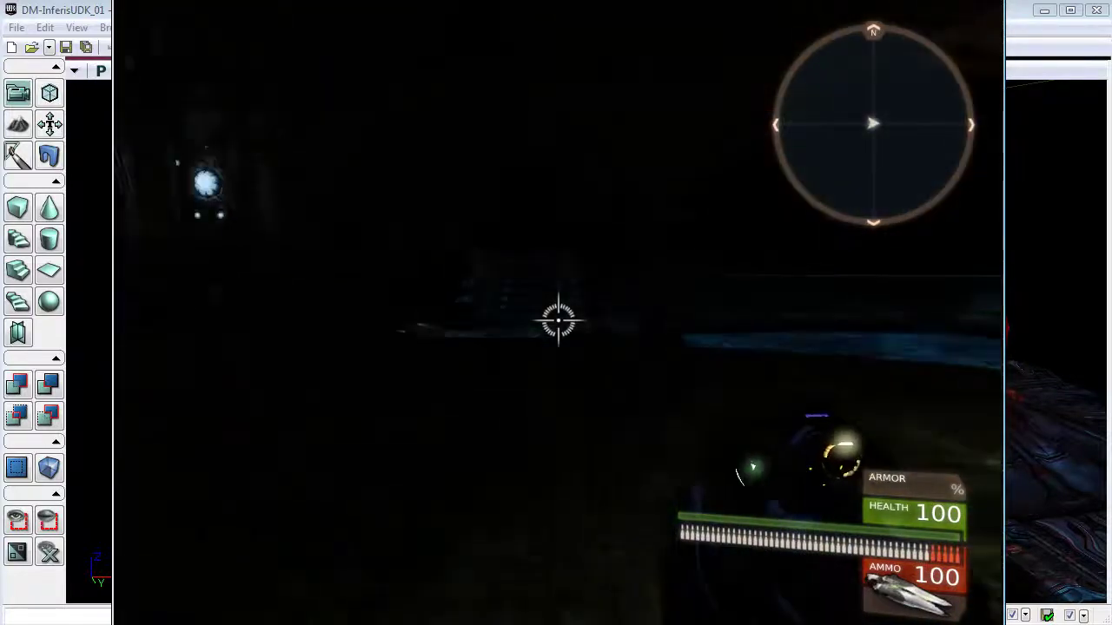
pyautogui.press('w')
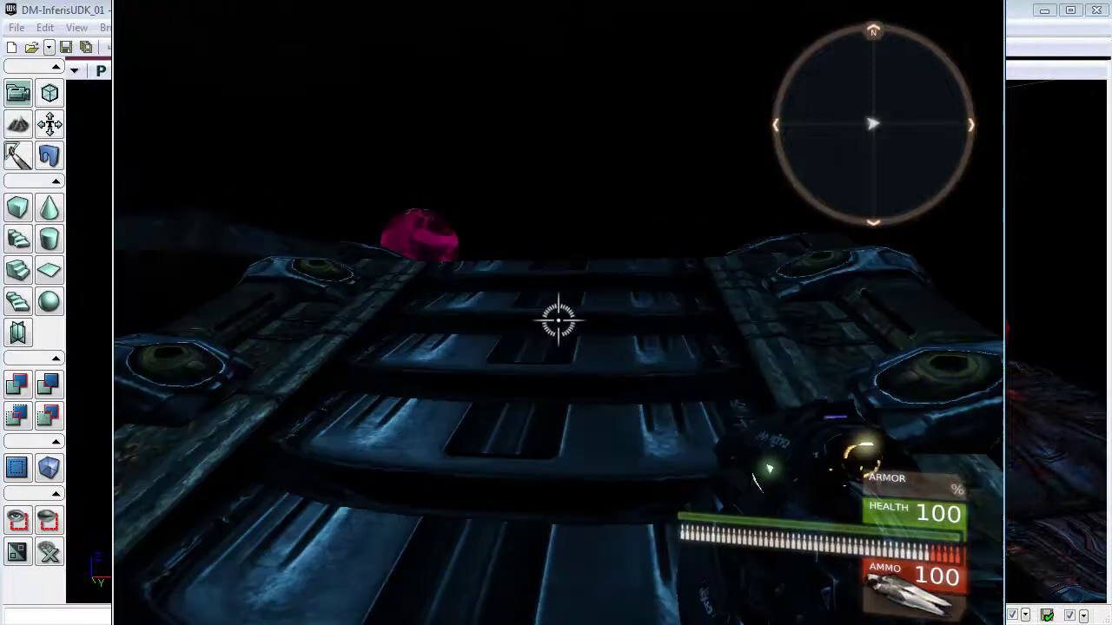
pyautogui.press('s')
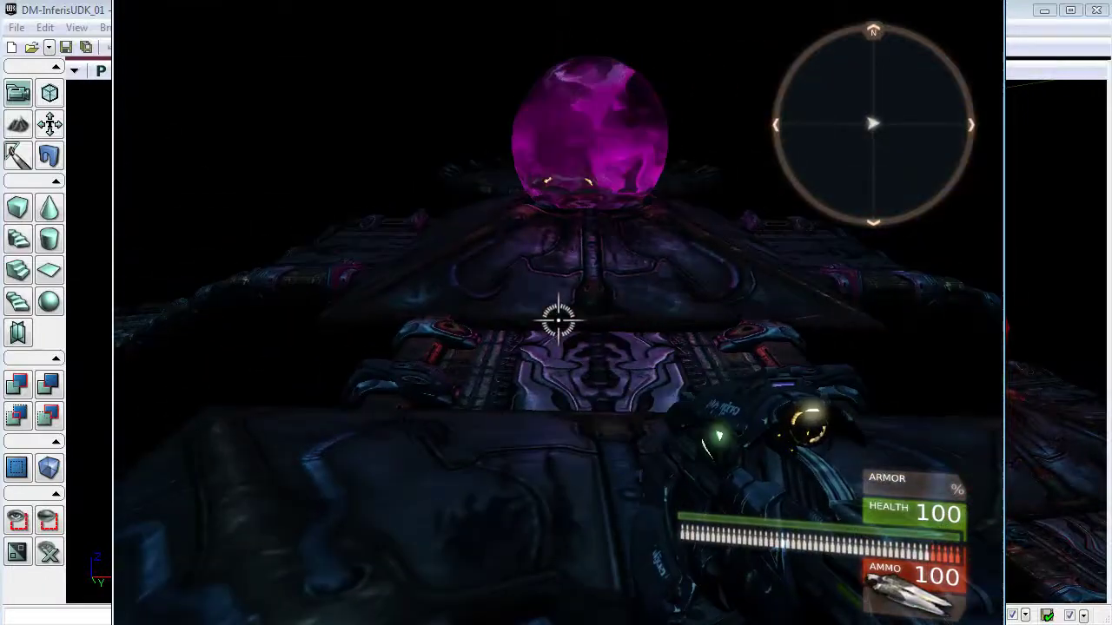
# Walk from the glowing sphere to the yellow portal and the dark bridge beside it, and end the play test.
pyautogui.press('s')
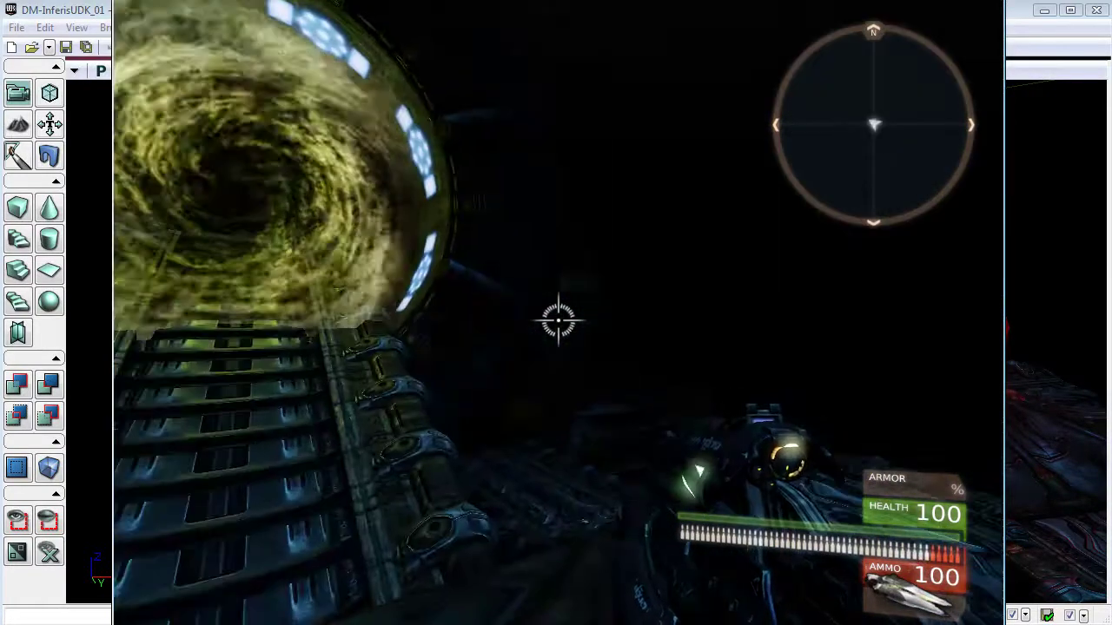
pyautogui.press('w')
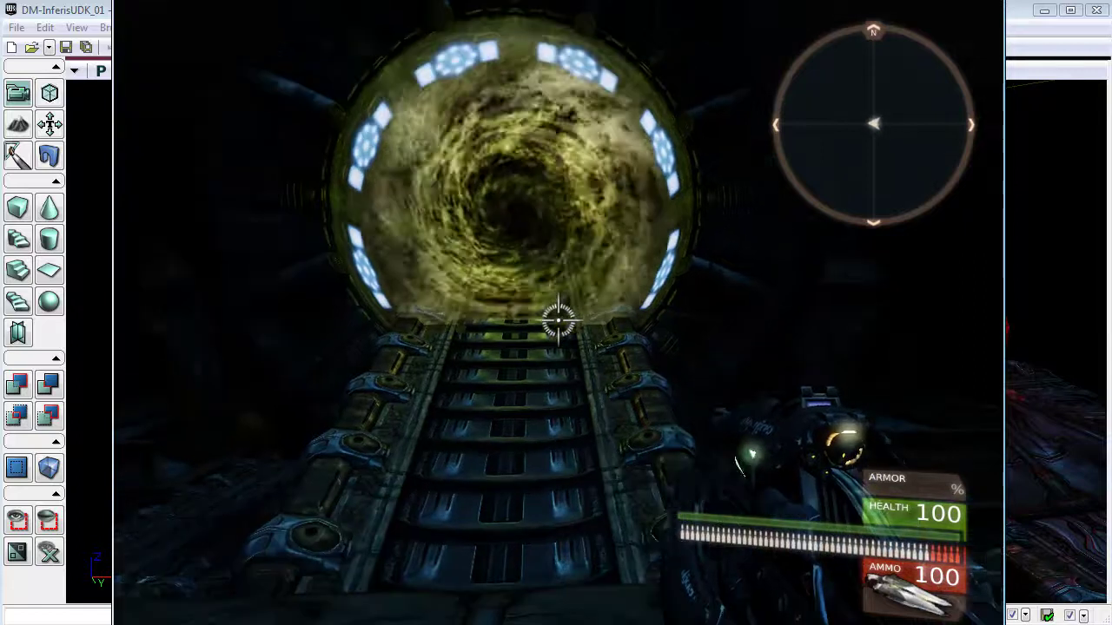
pyautogui.press('w')
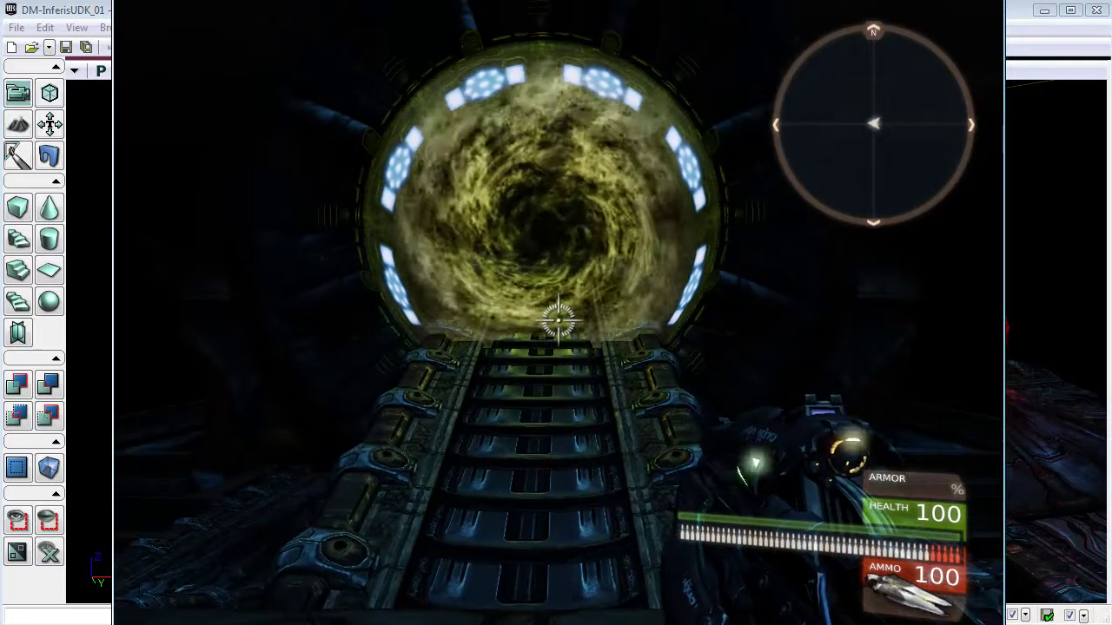
pyautogui.press('w')
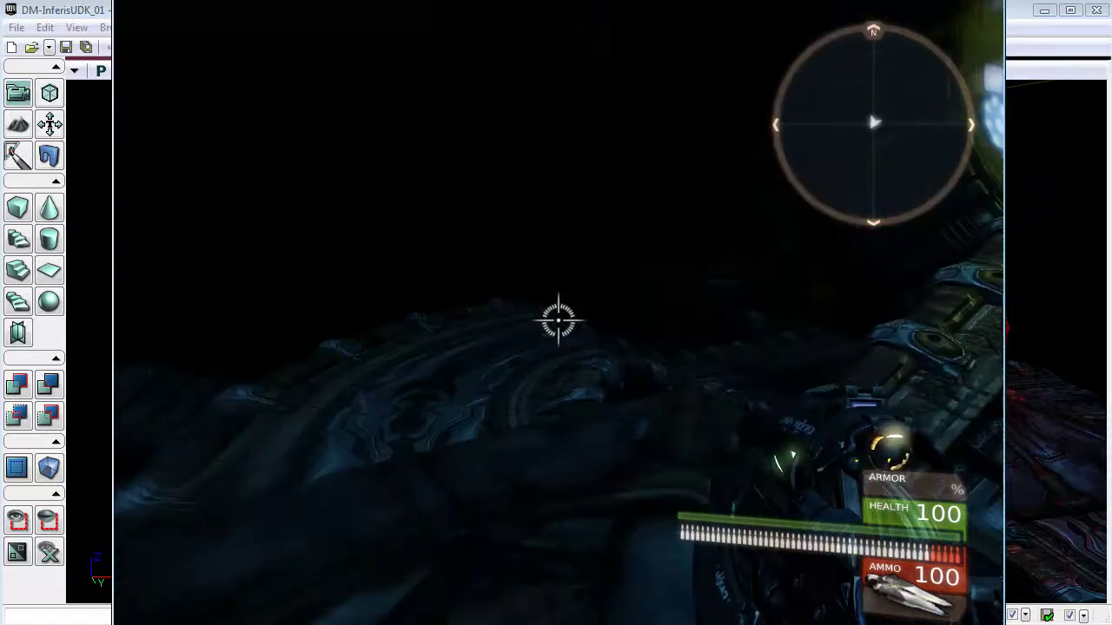
pyautogui.press('a')
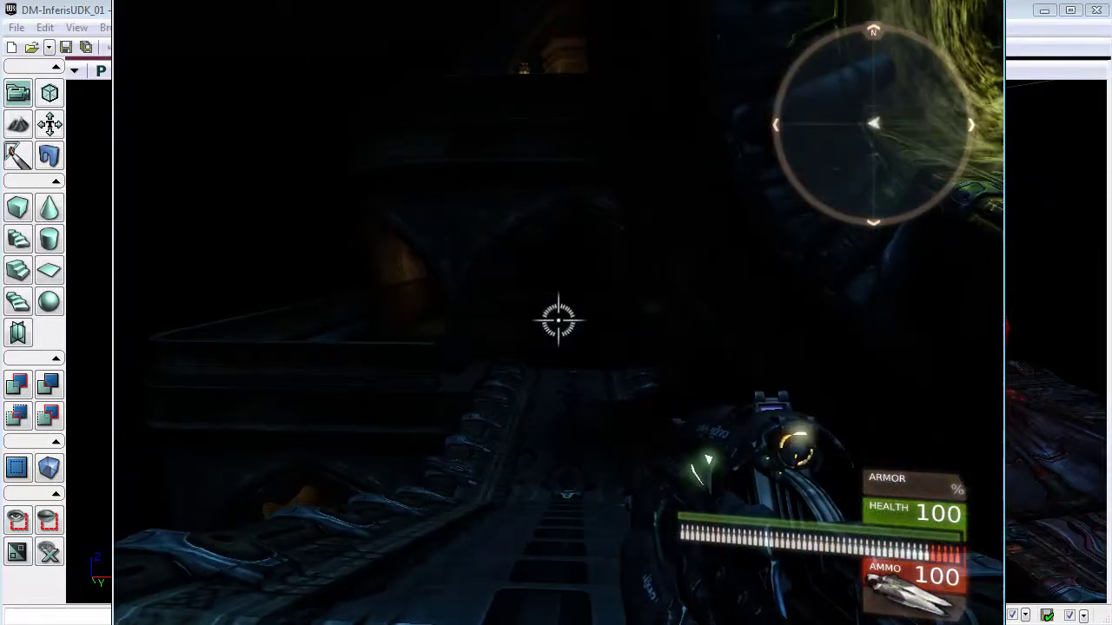
pyautogui.press('w')
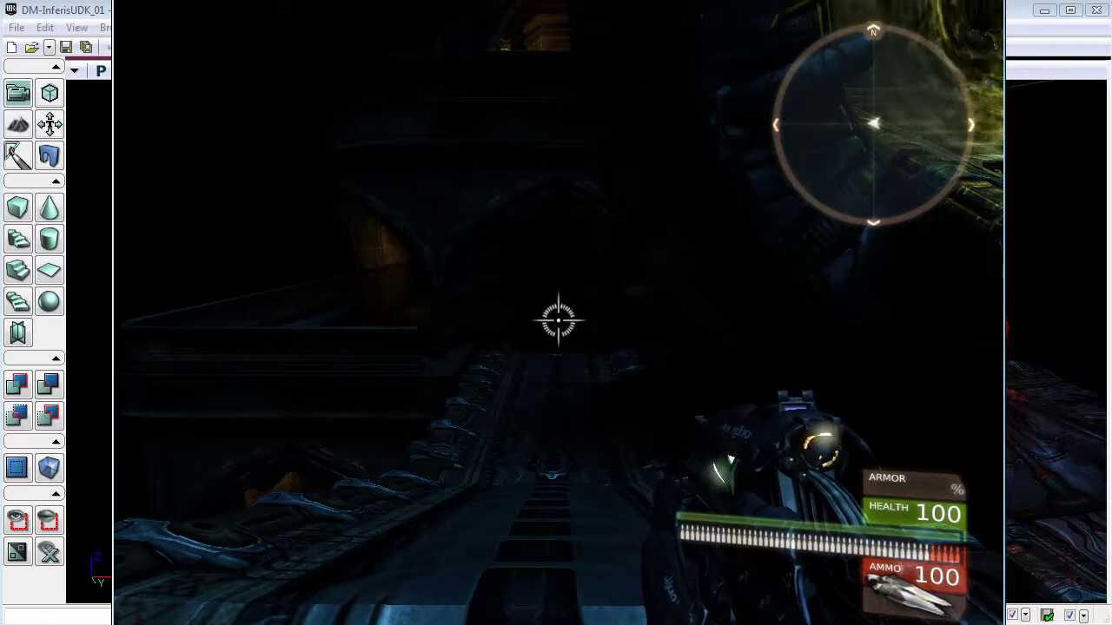
pyautogui.press('Escape')
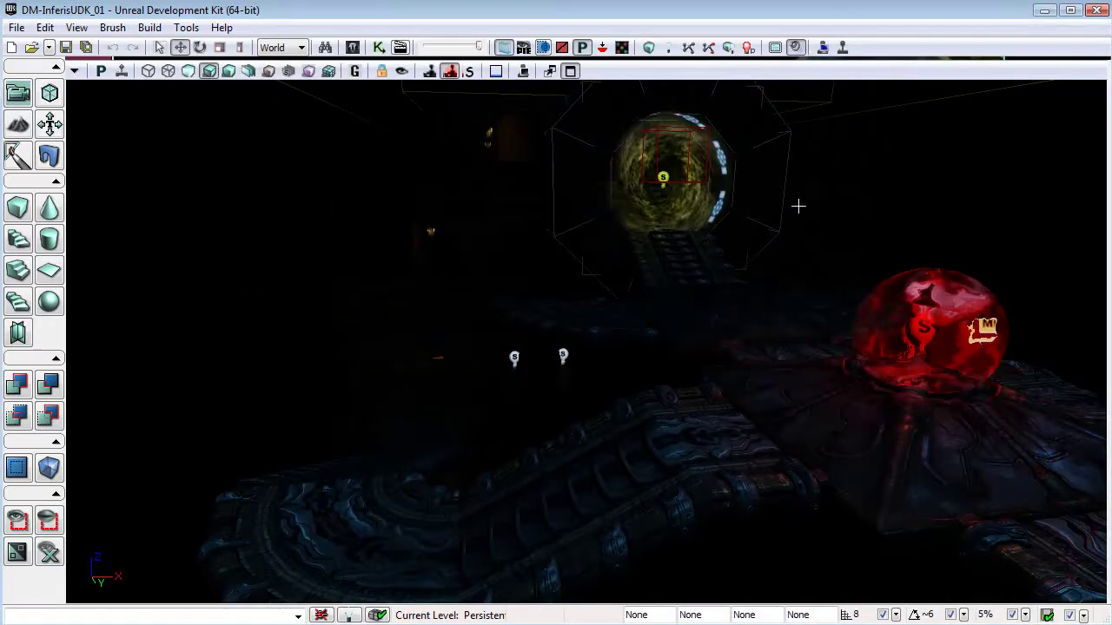
# Examine the dark structures, arches and walkways surrounding the yellow portal in the perspective view.
pyautogui.moveTo(587, 342); pyautogui.dragTo(534, 309, button='right')
pyautogui.moveTo(573, 586); pyautogui.dragTo(527, 514)
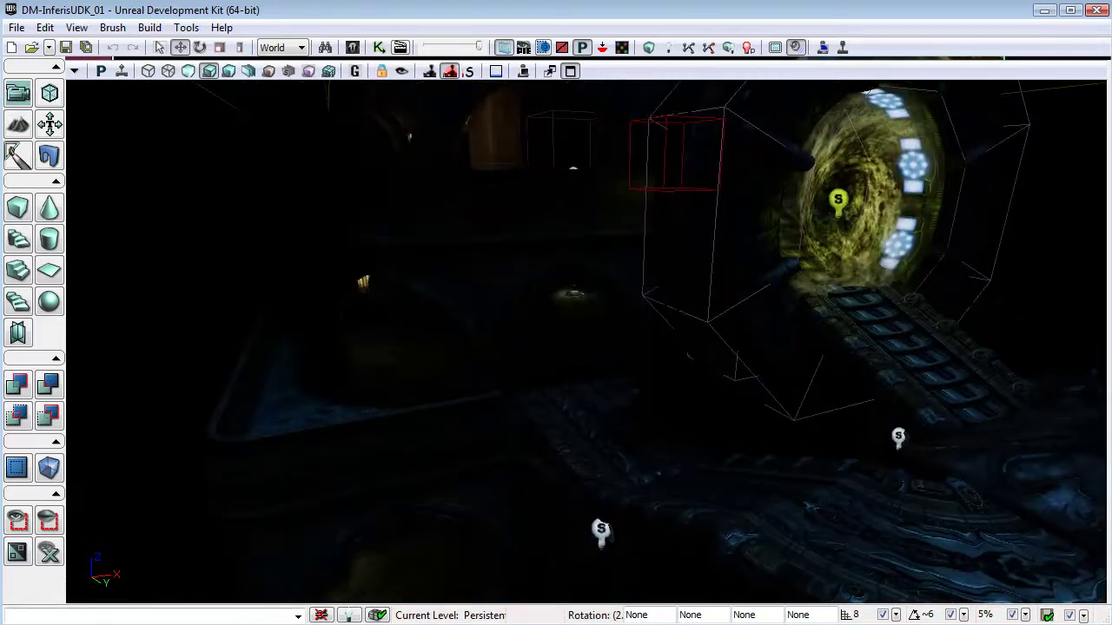
pyautogui.moveTo(587, 341); pyautogui.dragTo(587, 385, button='right')
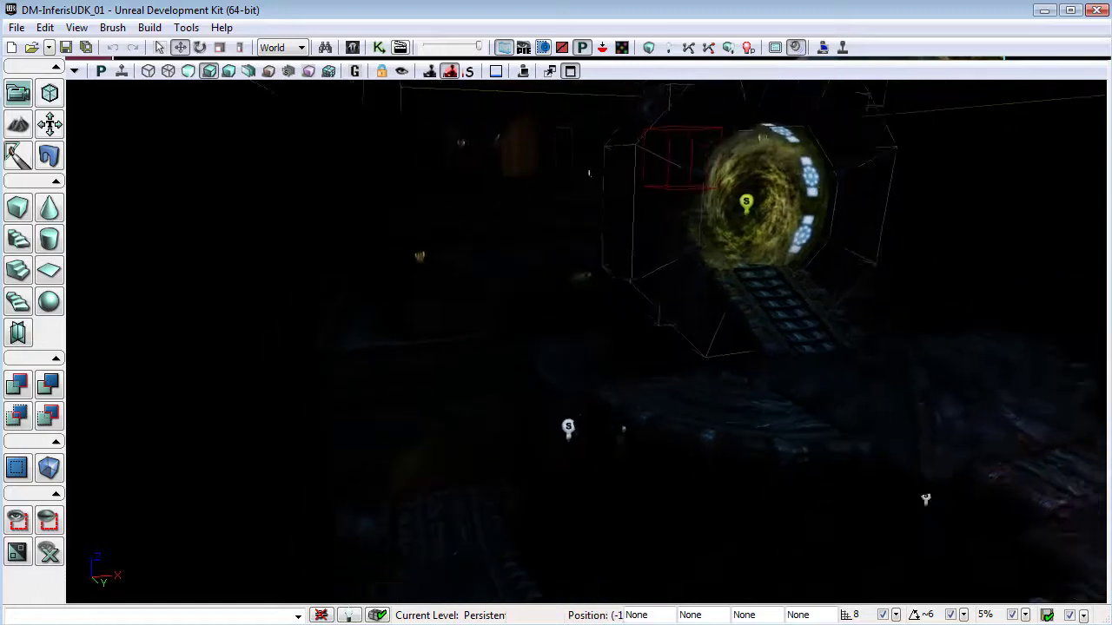
pyautogui.press('Right')
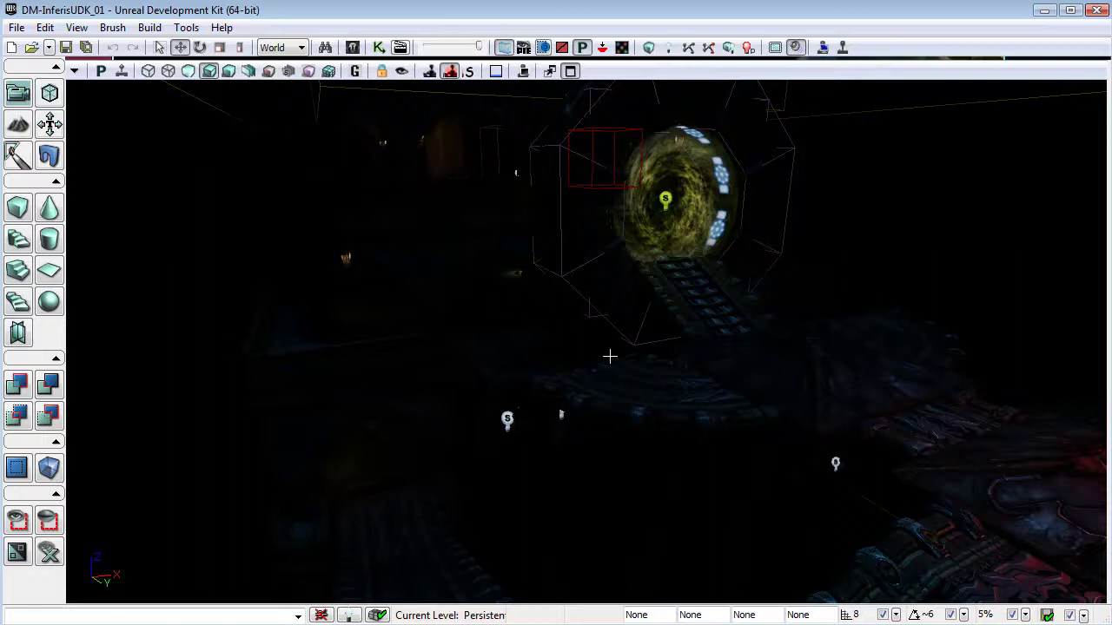
pyautogui.moveTo(609, 356); pyautogui.dragTo(583, 346, button='right')
pyautogui.moveTo(587, 352); pyautogui.dragTo(608, 356)
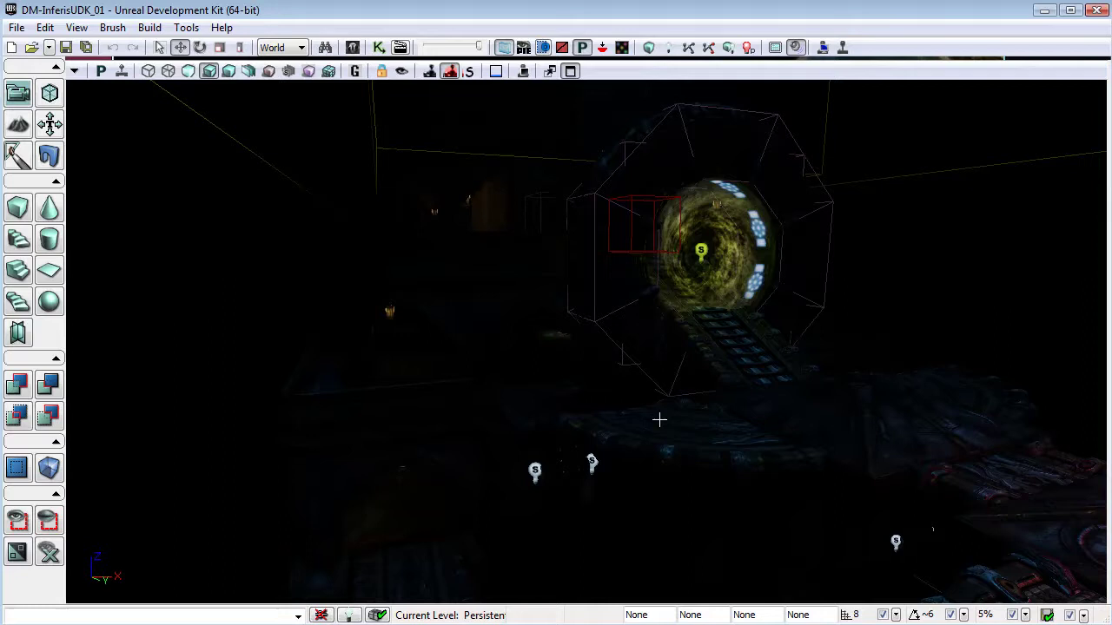
# Select the point light below the walkway and the one in the yellow portal, and inspect the surrounding lighting from the platforms.
pyautogui.click(535, 470)
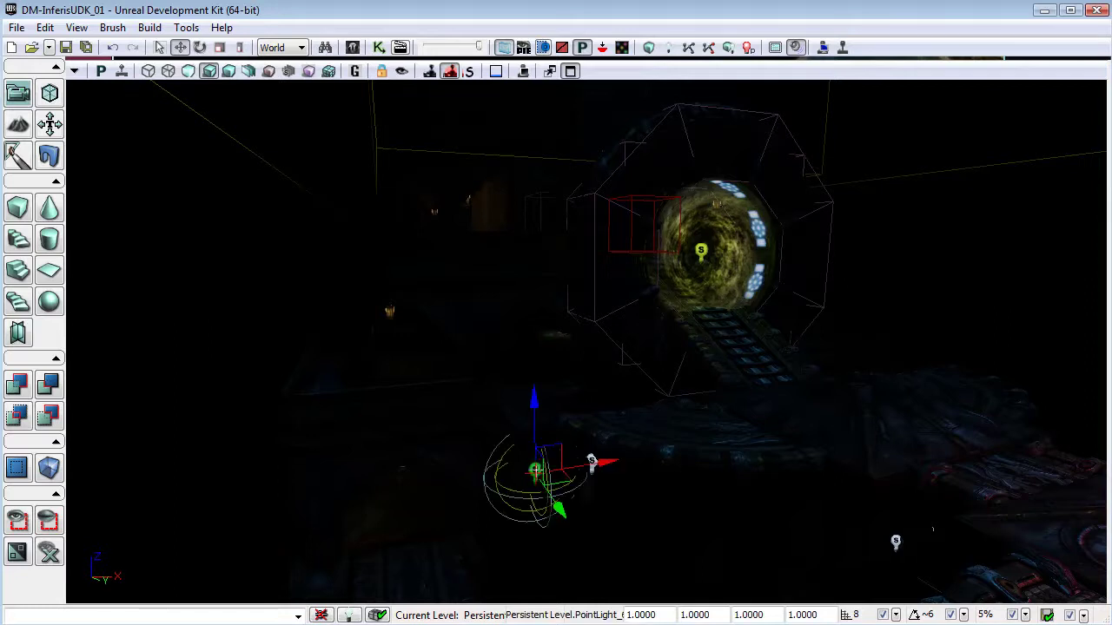
pyautogui.click(701, 251)
pyautogui.moveTo(712, 385); pyautogui.dragTo(677, 385, button='right')
pyautogui.moveTo(723, 390)
pyautogui.mouseDown()
pyautogui.moveTo(700, 379)
pyautogui.moveTo(726, 358)
pyautogui.moveTo(722, 390)
pyautogui.mouseUp()
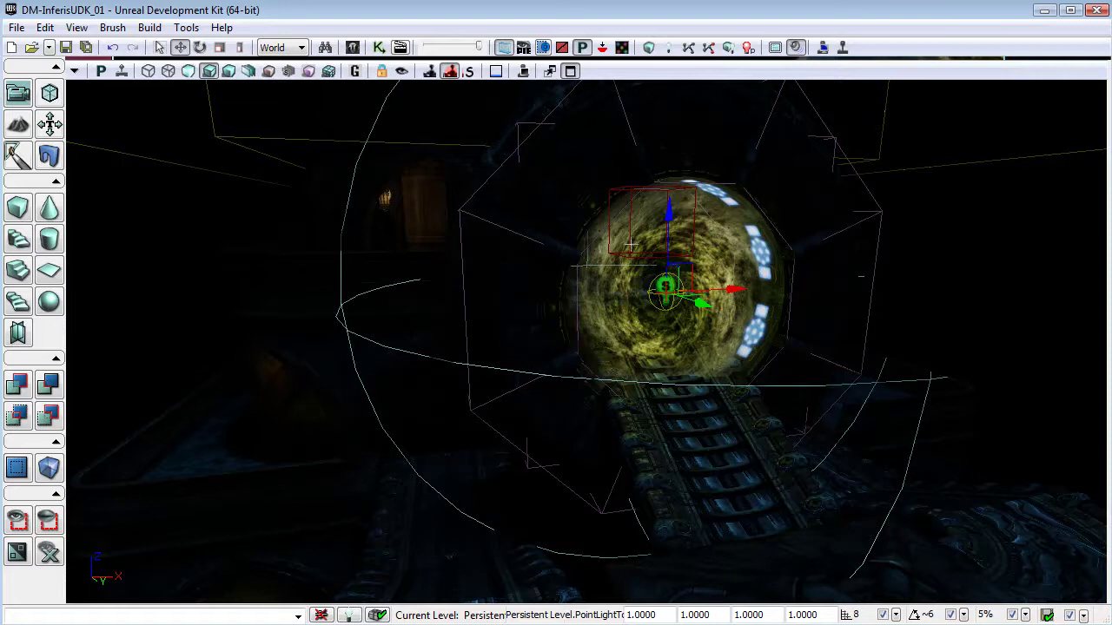
pyautogui.moveTo(701, 485)
pyautogui.mouseDown(button='right')
pyautogui.moveTo(709, 514)
pyautogui.moveTo(691, 523)
pyautogui.moveTo(768, 537)
pyautogui.moveTo(747, 521)
pyautogui.moveTo(781, 521)
pyautogui.moveTo(738, 512)
pyautogui.moveTo(701, 487)
pyautogui.mouseUp(button='right')
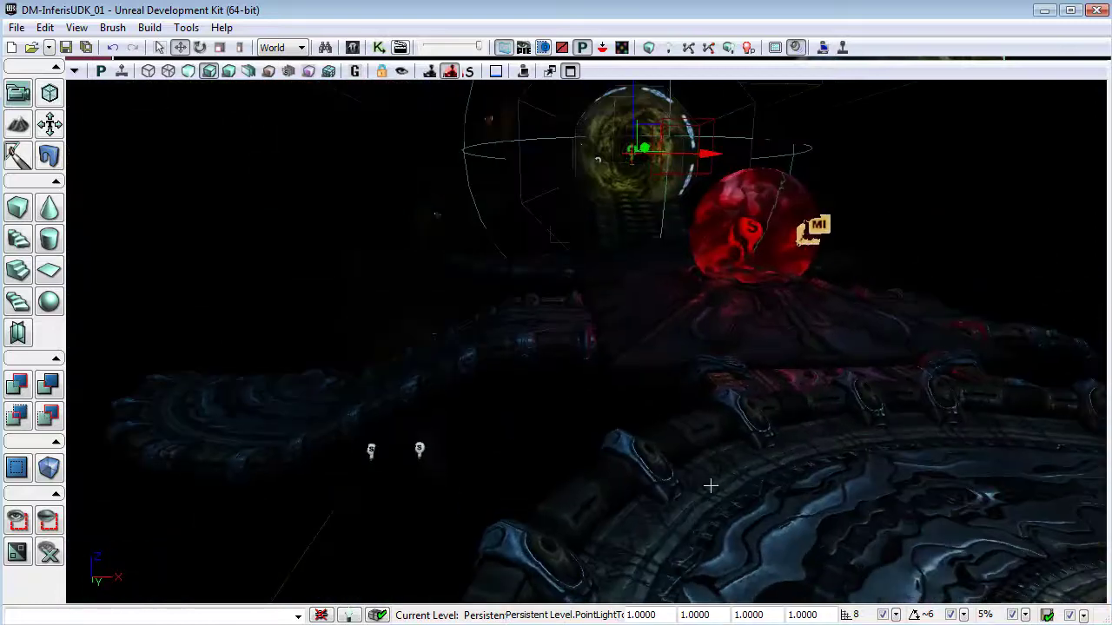
pyautogui.moveTo(793, 454); pyautogui.dragTo(732, 436, button='right')
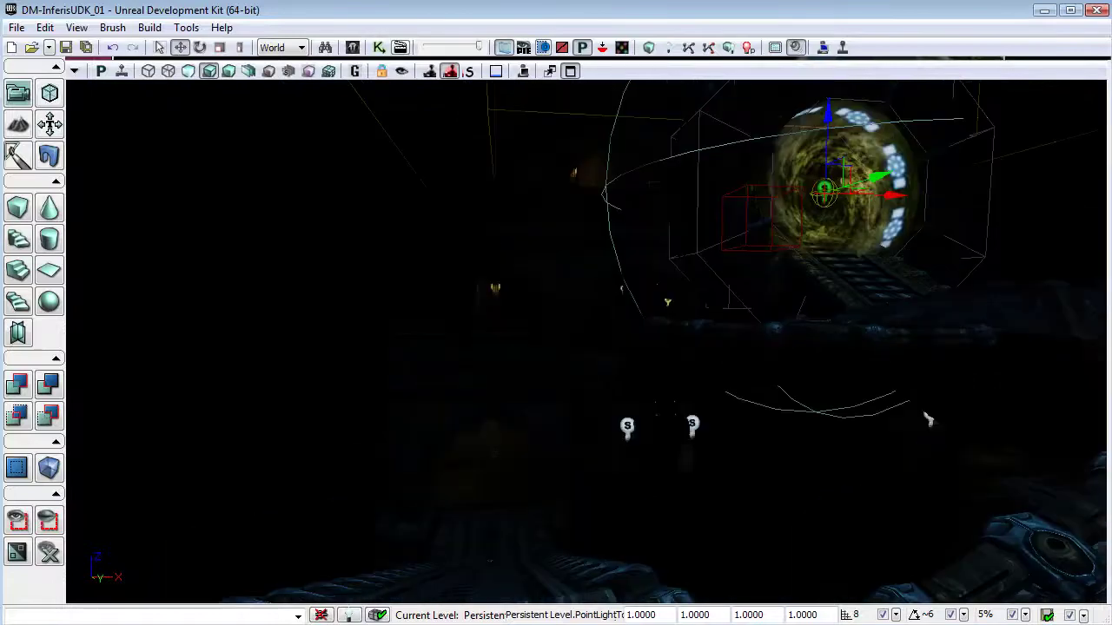
pyautogui.moveTo(927, 419); pyautogui.dragTo(907, 442, button='right')
pyautogui.moveTo(790, 439); pyautogui.dragTo(807, 428, button='right')
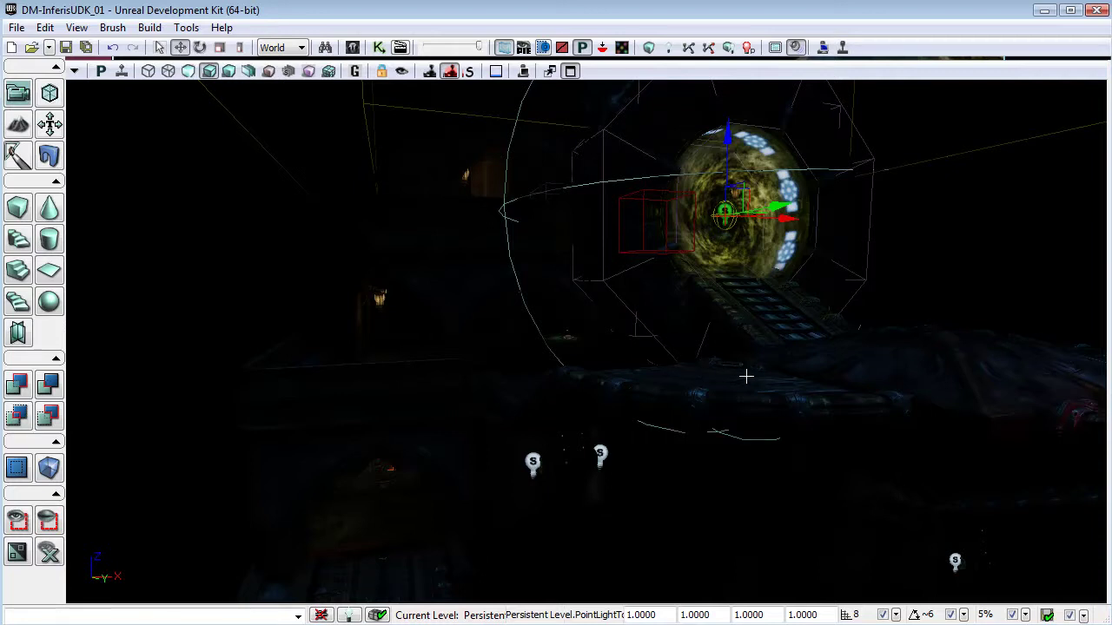
pyautogui.moveTo(737, 373); pyautogui.dragTo(639, 335, button='right')
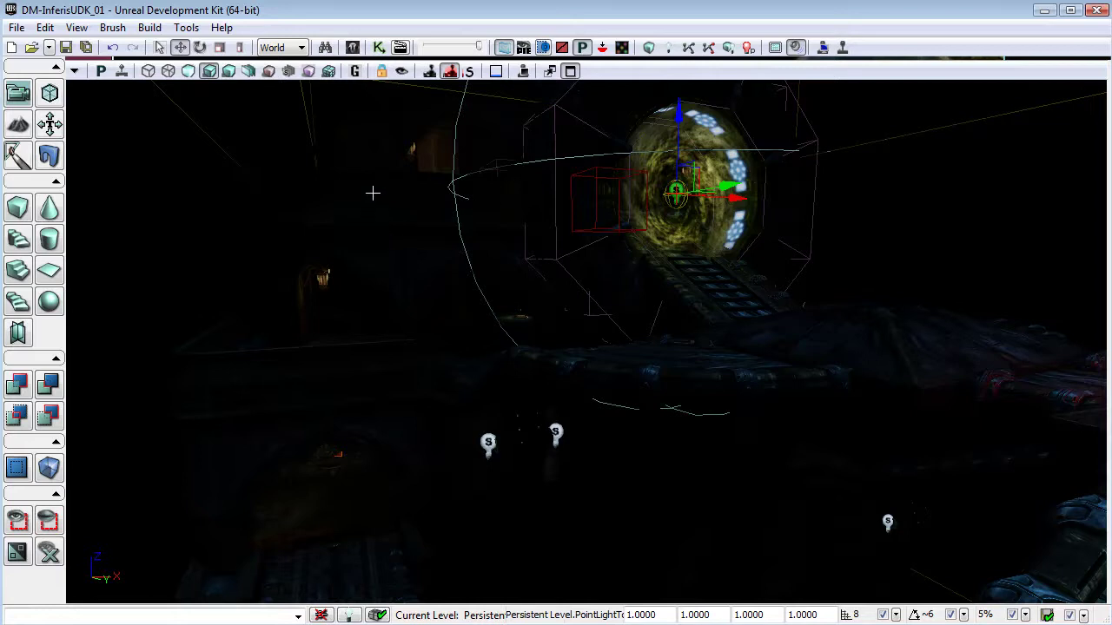
# Search the content browser for "utpost" and open the UTPostProcess_Console post process chain.
pyautogui.click(352, 48)
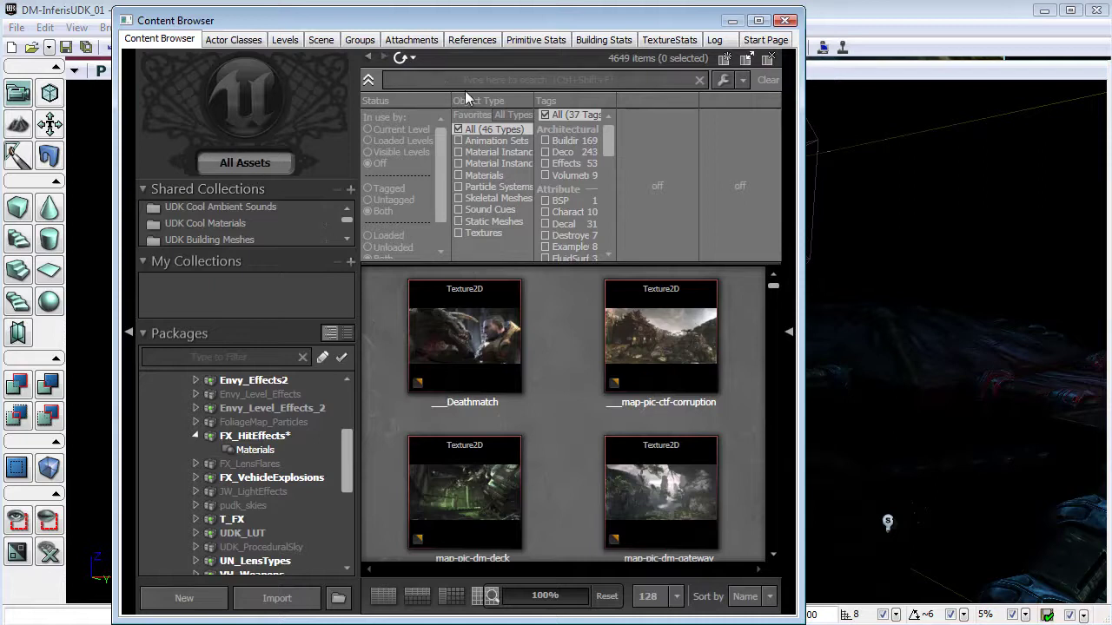
pyautogui.click(467, 78)
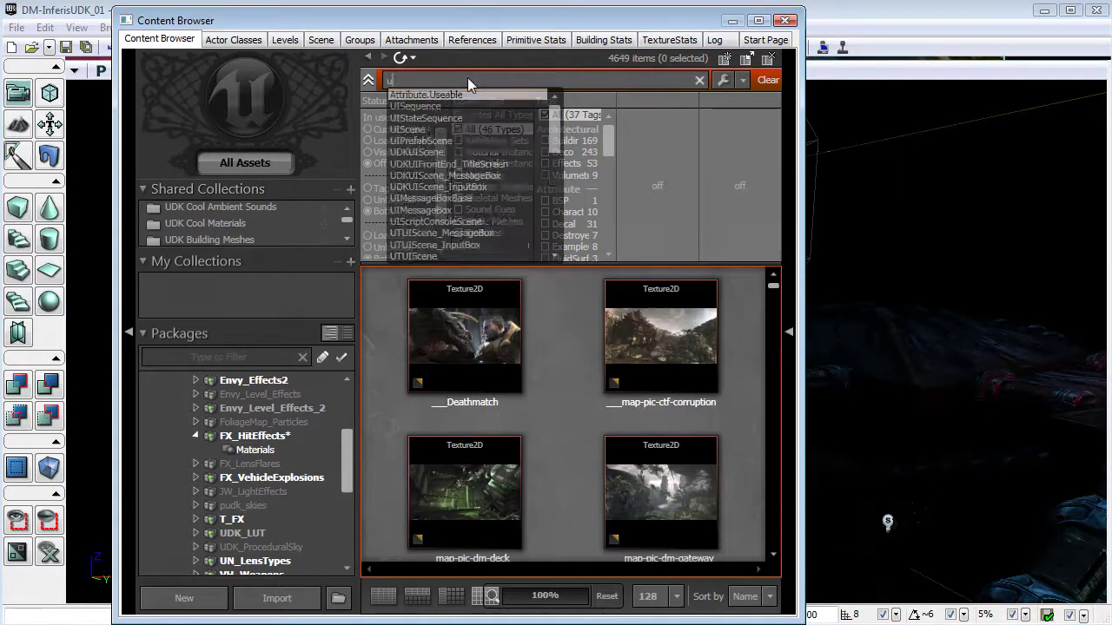
pyautogui.write('utpost')
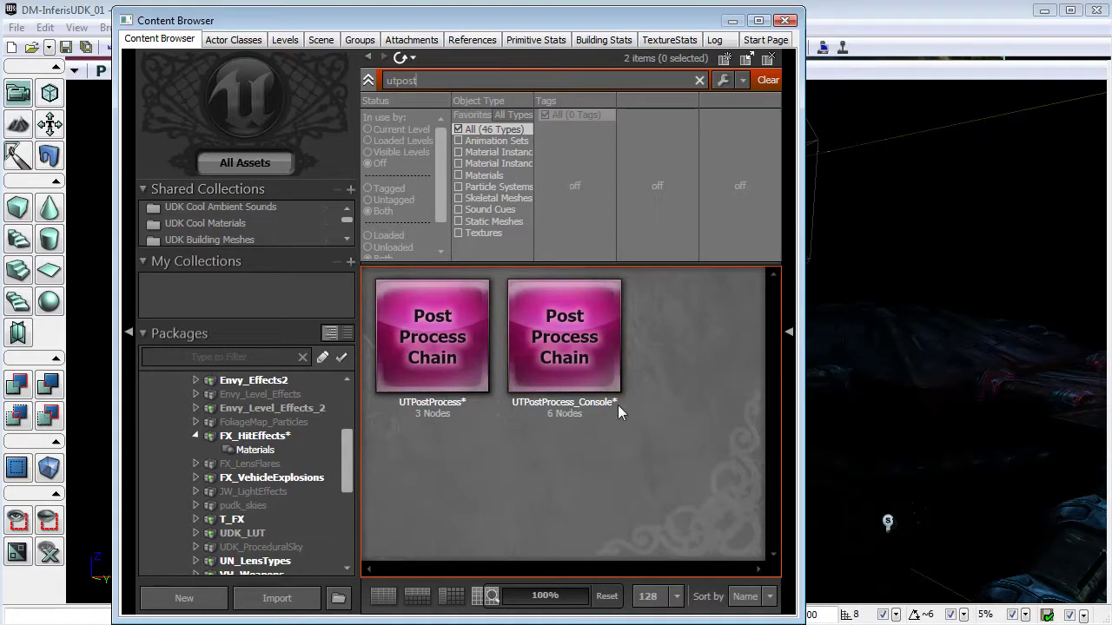
pyautogui.doubleClick(578, 329)
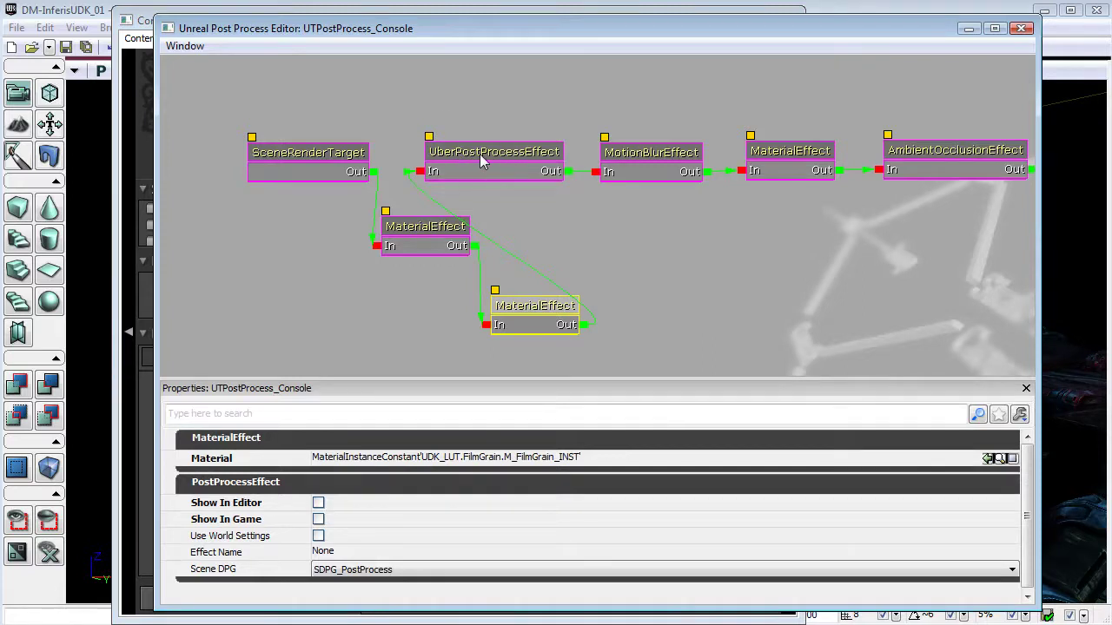
# Disable the HDR tonemapper on the UberPostProcessEffect node and check the lighting around the yellow portal.
pyautogui.click(525, 154)
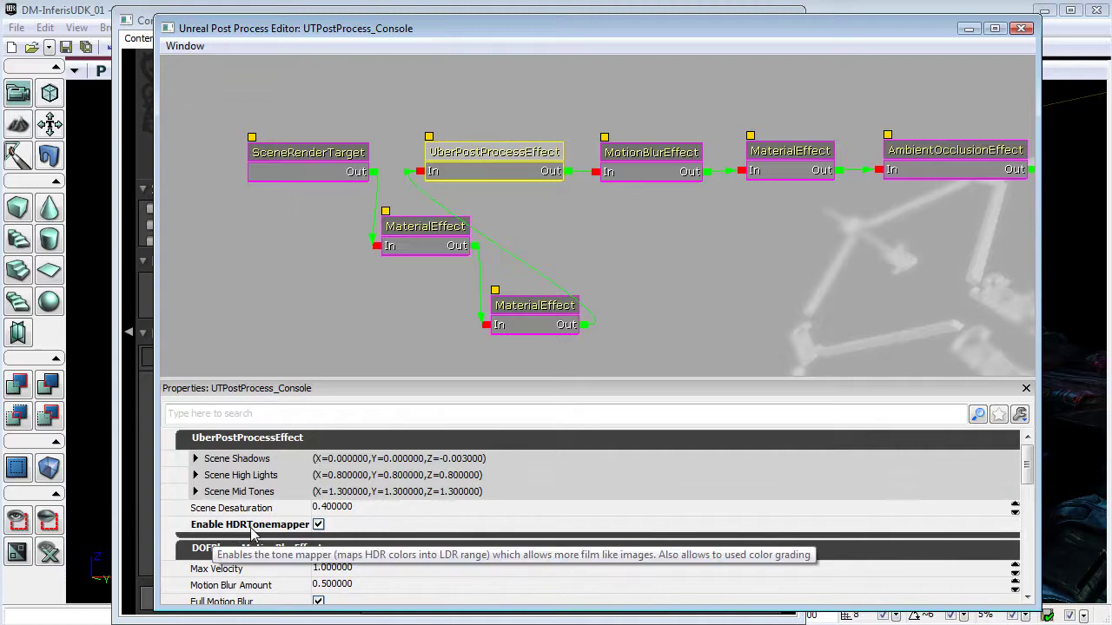
pyautogui.click(318, 525)
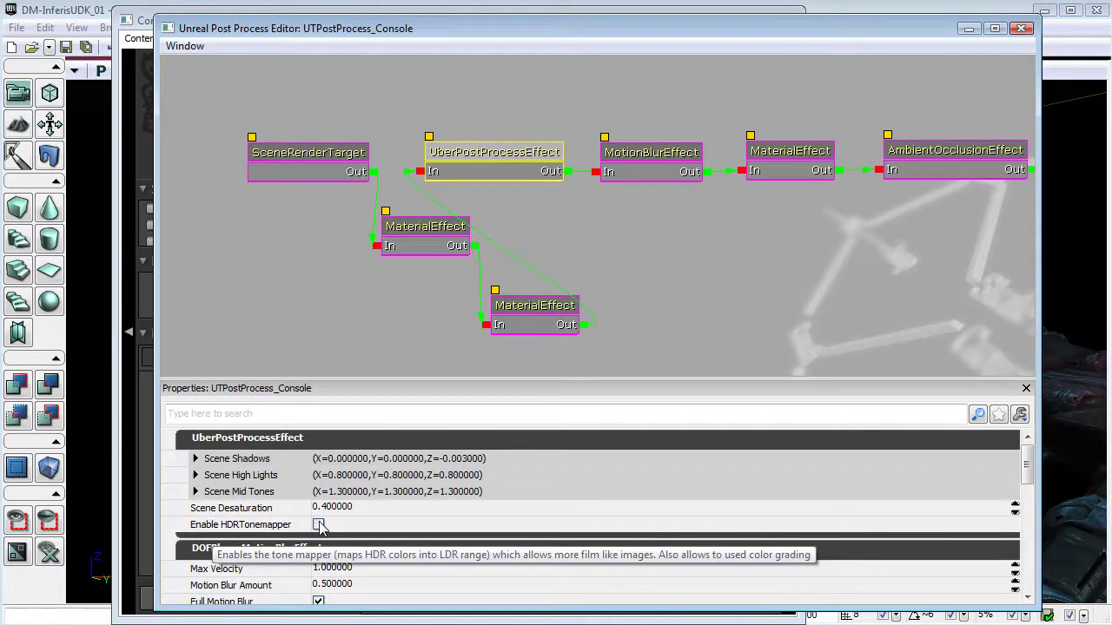
pyautogui.click(1022, 30)
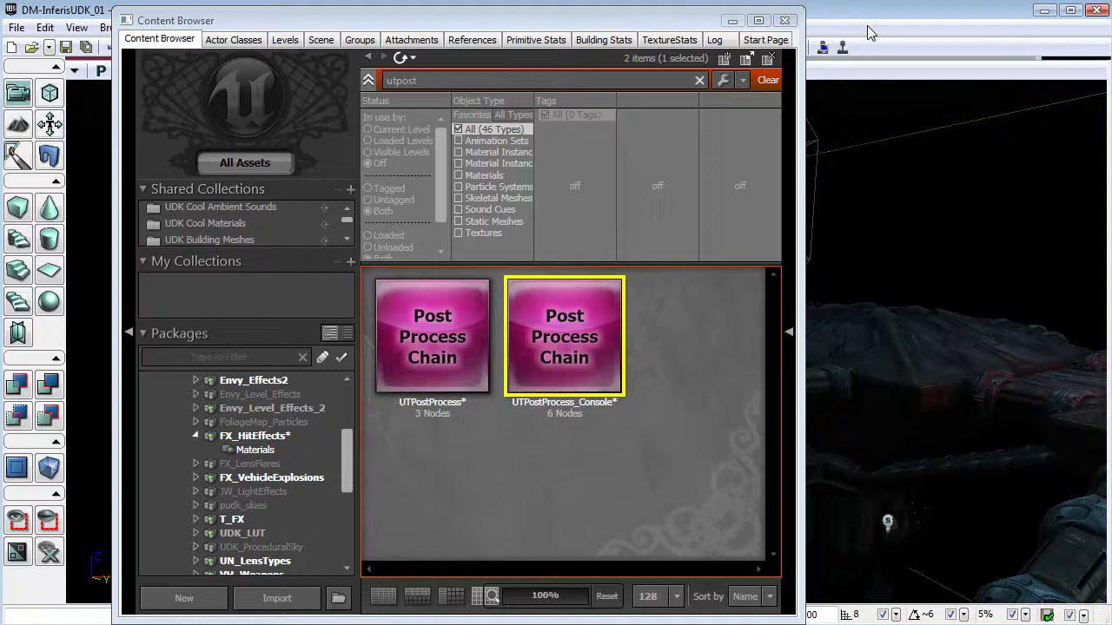
pyautogui.click(792, 19)
pyautogui.moveTo(637, 409); pyautogui.dragTo(613, 357, button='right')
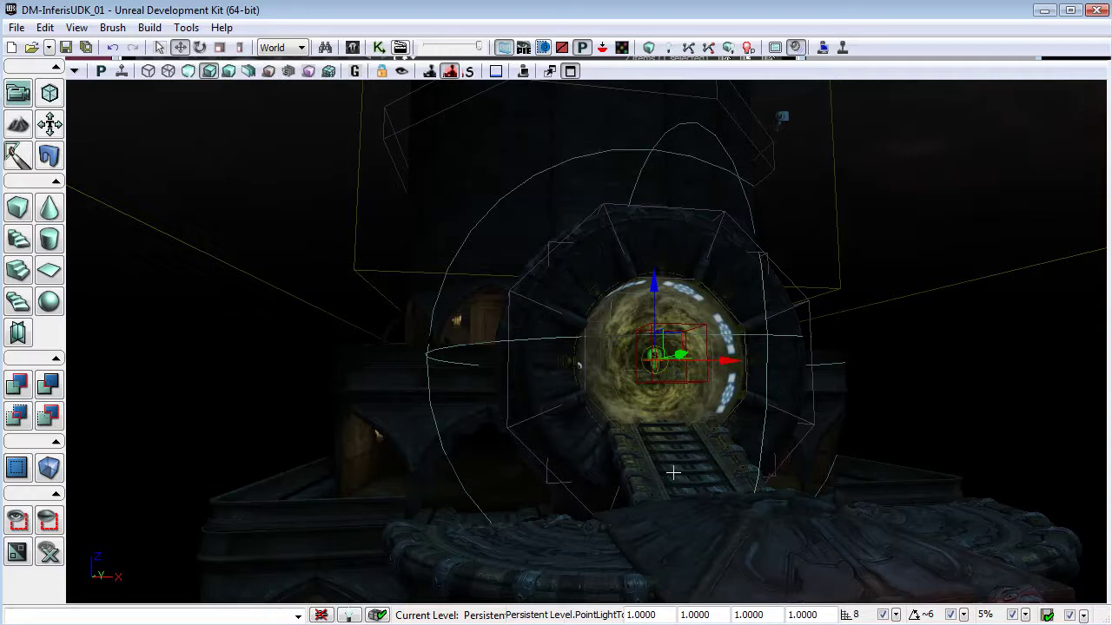
# Clear the asset search and locate the post process chains in the FX_HitEffects package.
pyautogui.click(351, 47)
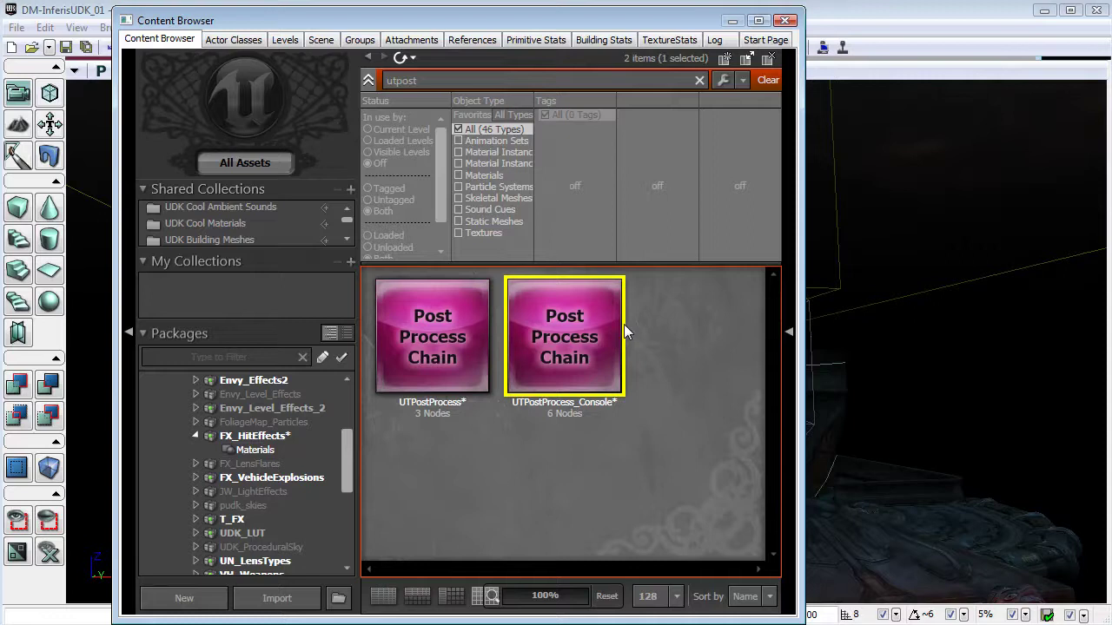
pyautogui.click(765, 82)
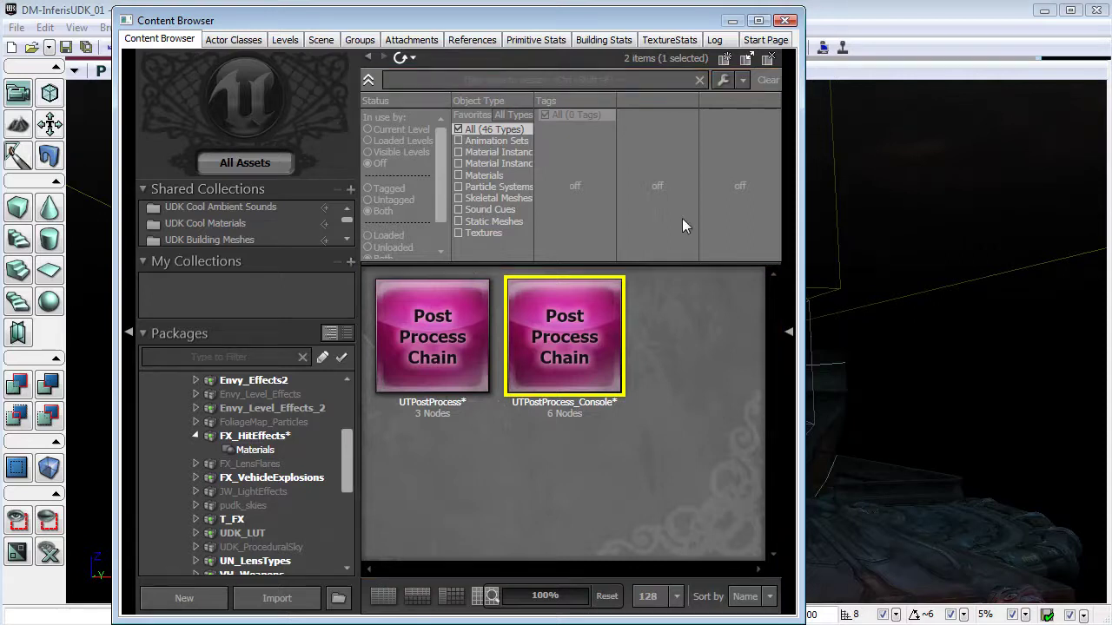
pyautogui.click(261, 437)
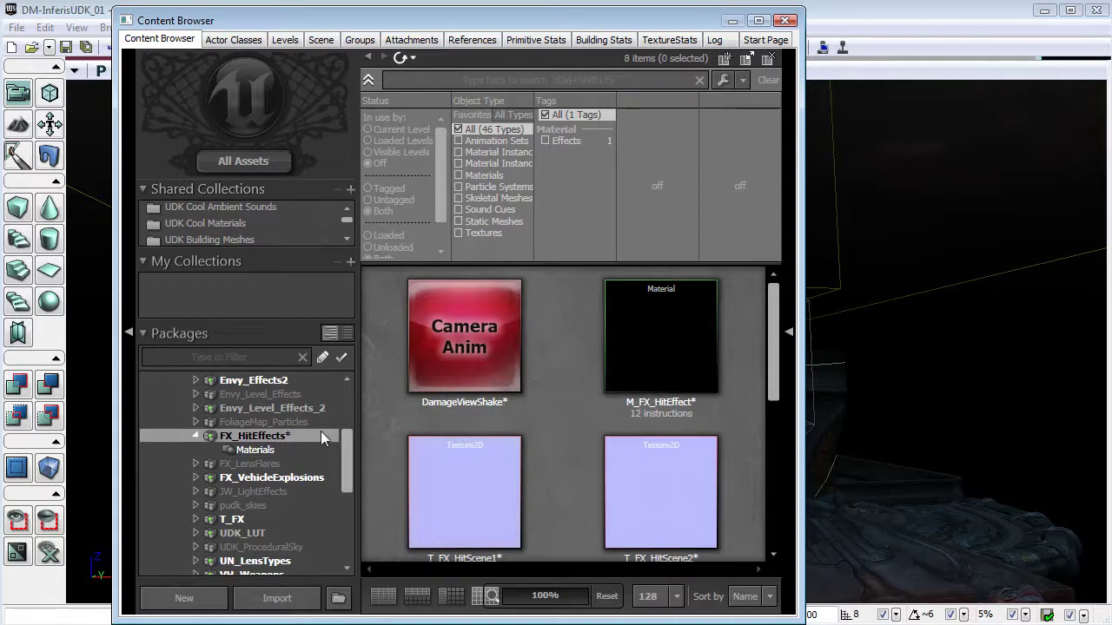
pyautogui.moveTo(781, 335); pyautogui.dragTo(780, 480)
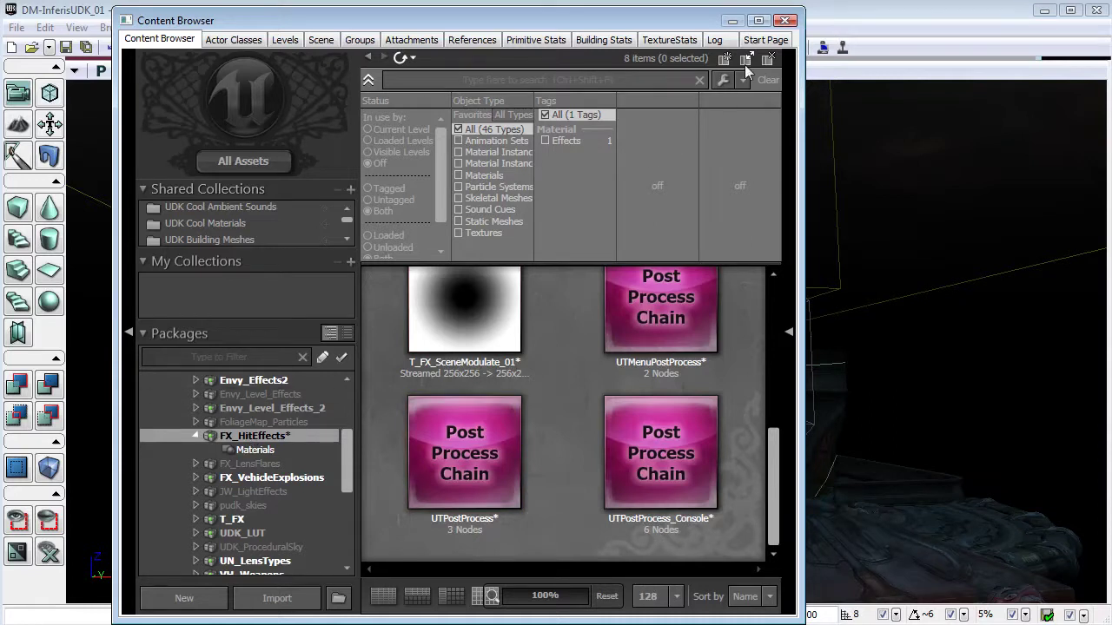
# Close the content browser and view the arches, portal and red sphere without the HDR tonemapper.
pyautogui.click(786, 20)
pyautogui.moveTo(640, 520); pyautogui.dragTo(638, 574, button='right')
pyautogui.moveTo(910, 358); pyautogui.dragTo(641, 520)
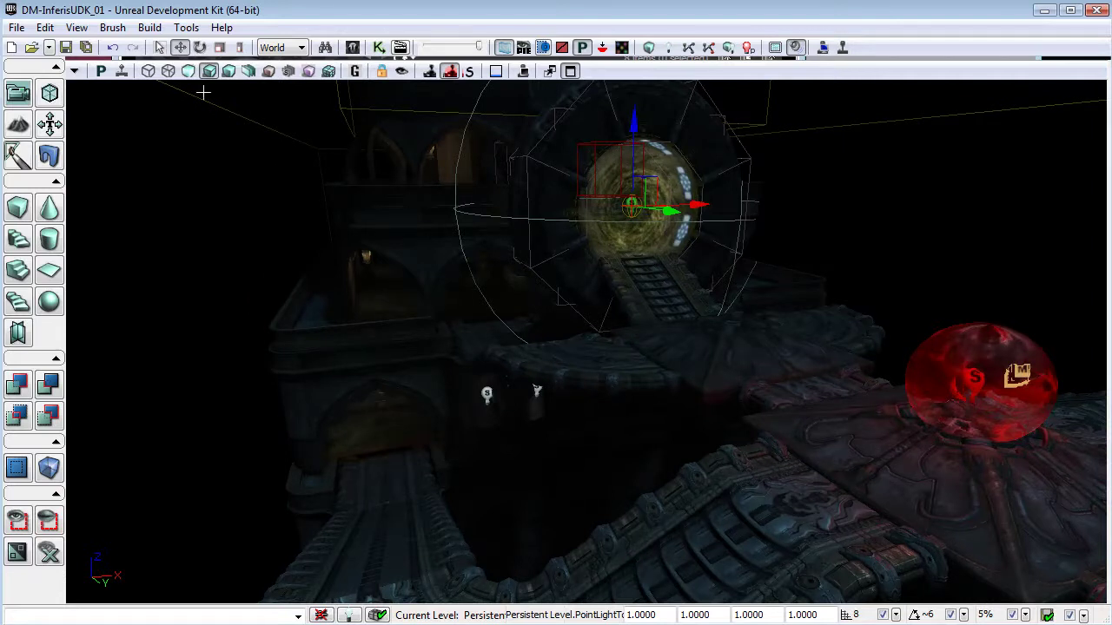
# Reopen the UTPostProcess_Console chain and enable the HDR tonemapper on its UberPostProcessEffect node.
pyautogui.click(353, 48)
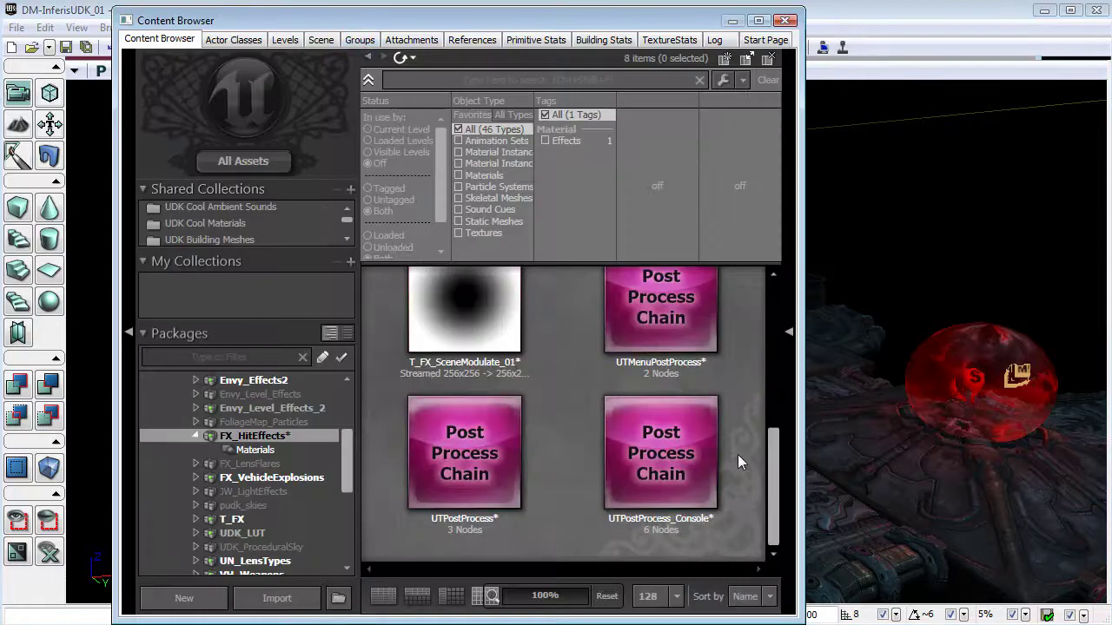
pyautogui.doubleClick(729, 456)
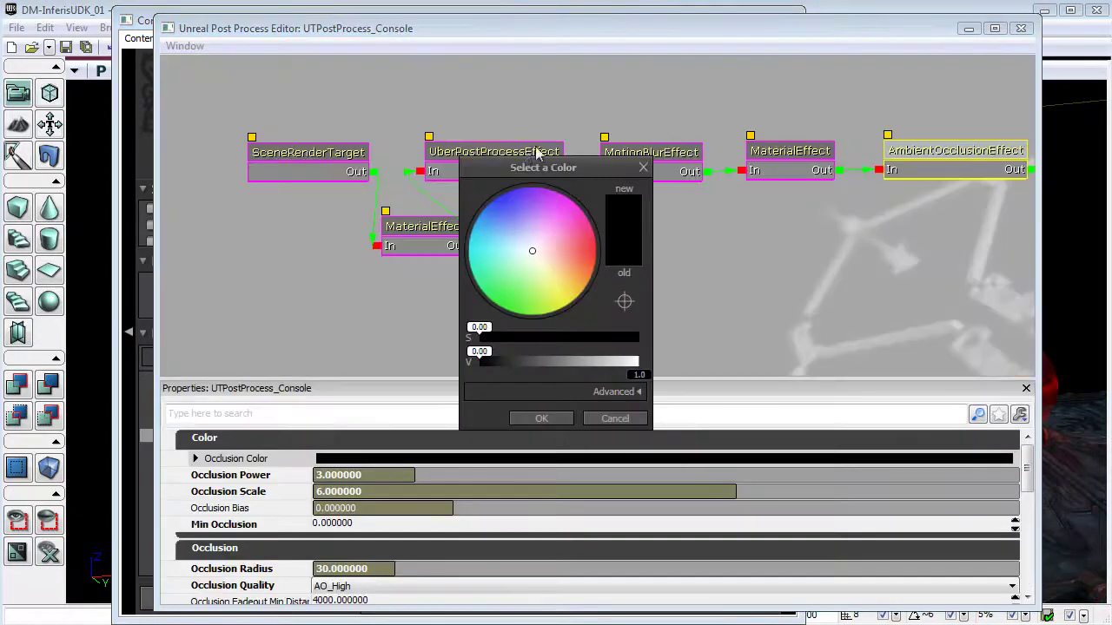
pyautogui.click(643, 166)
pyautogui.click(512, 157)
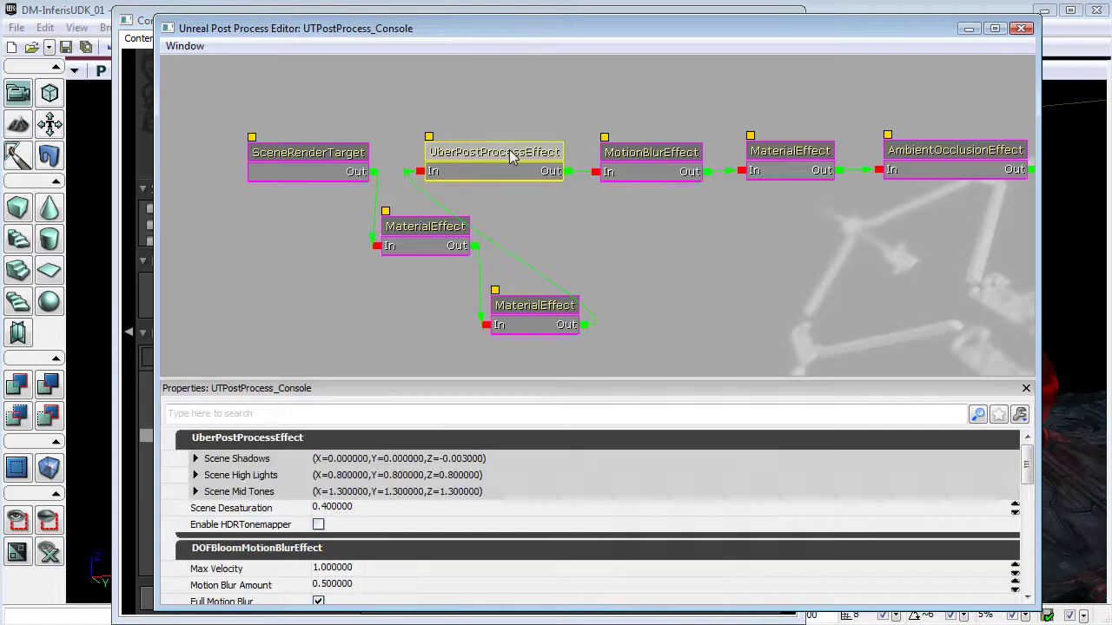
pyautogui.click(319, 525)
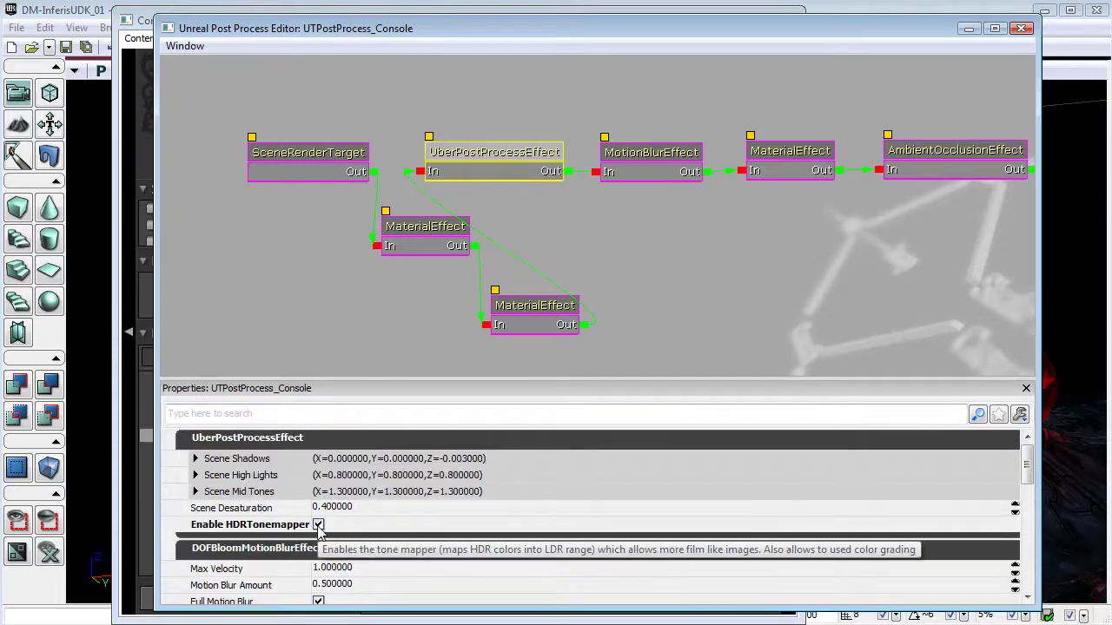
pyautogui.click(1023, 30)
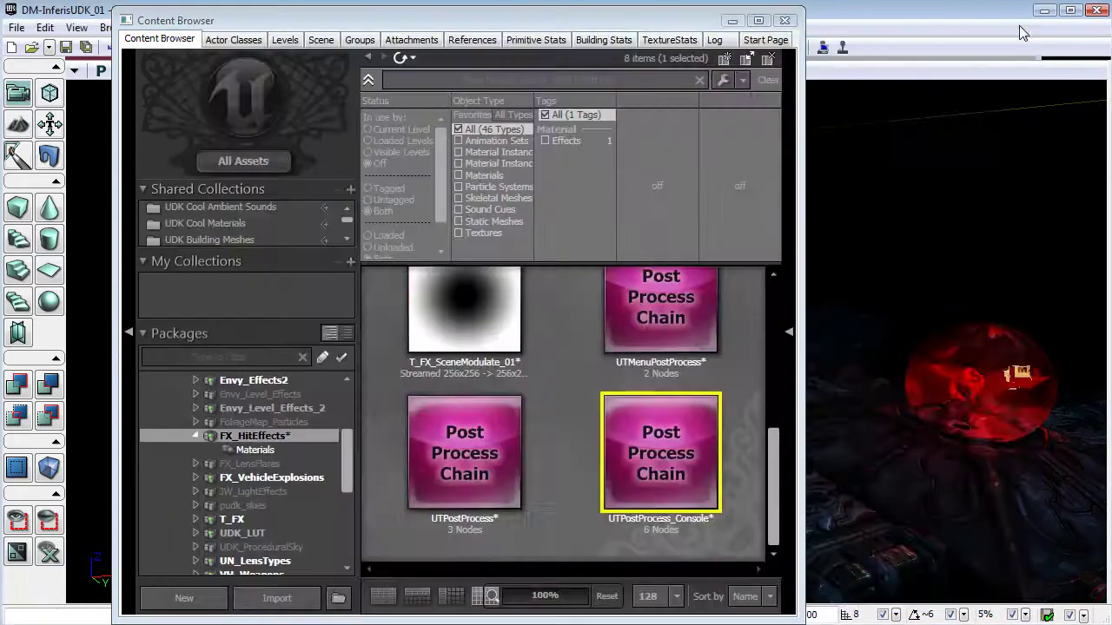
# Close the content browser and view the yellow portal, red sphere and walkways with the HDR tonemapper enabled.
pyautogui.click(784, 20)
pyautogui.moveTo(751, 400); pyautogui.dragTo(769, 292, button='right')
pyautogui.moveTo(460, 506); pyautogui.dragTo(759, 388, button='right')
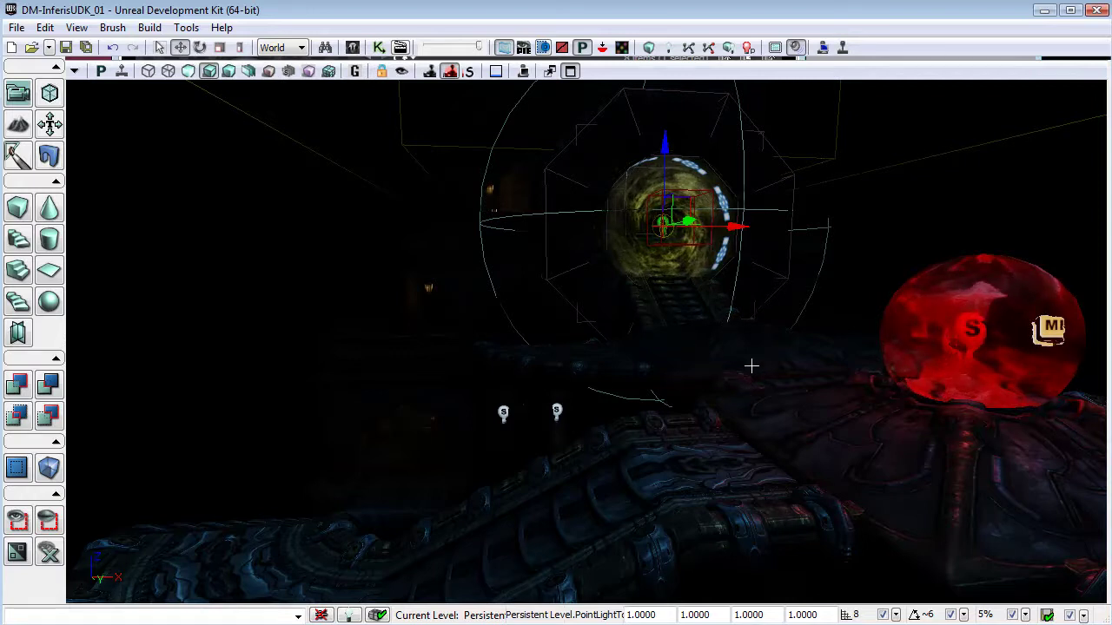
pyautogui.moveTo(751, 366); pyautogui.dragTo(751, 366, button='right')
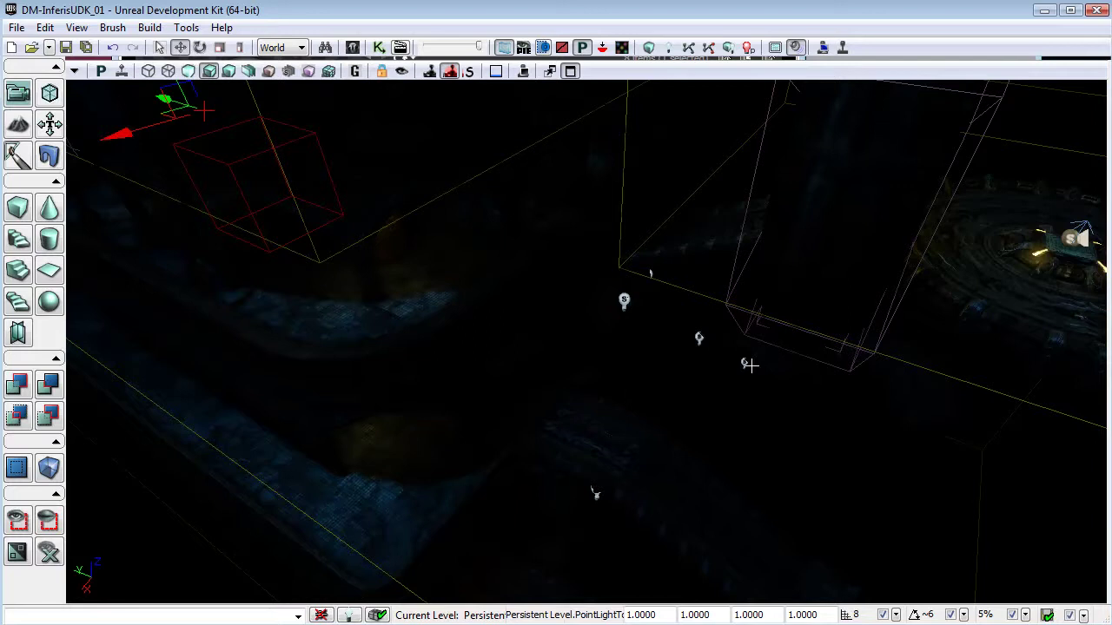
# Hide the editor markers with game view and examine the lighting along the dark stone walkways of DM-InferisUDK_02.
pyautogui.press('g')
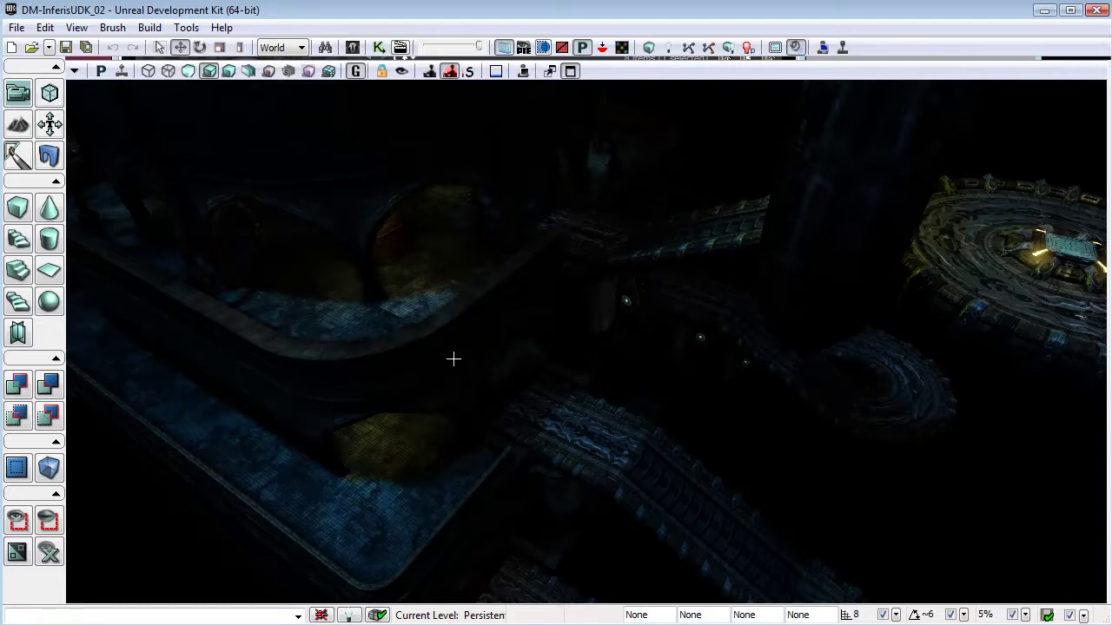
pyautogui.moveTo(453, 359); pyautogui.dragTo(521, 325, button='right')
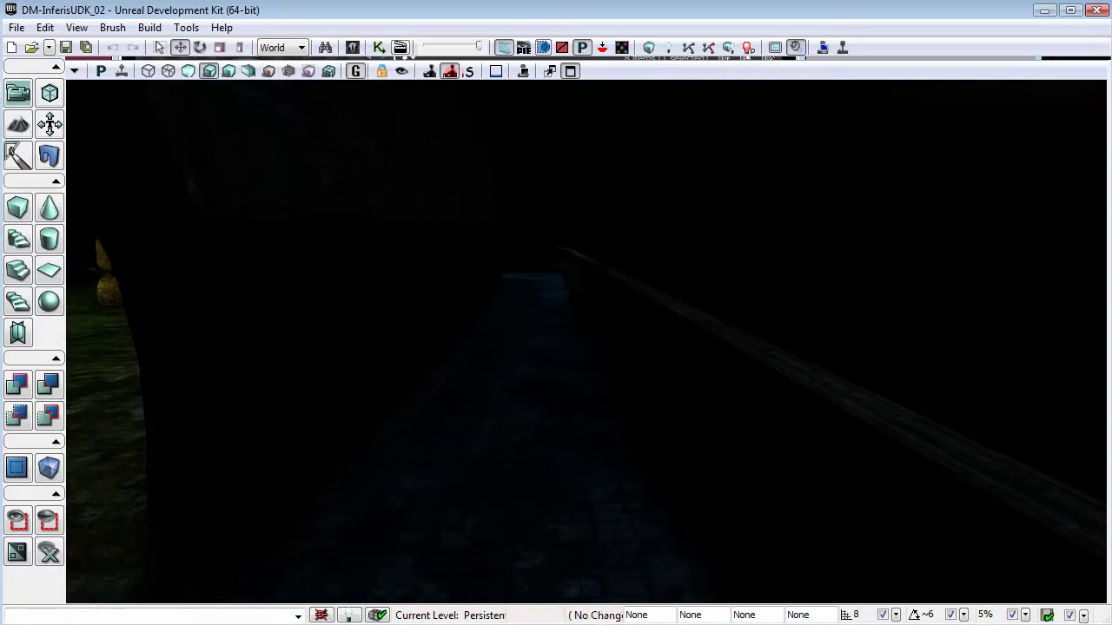
pyautogui.moveTo(421, 439); pyautogui.dragTo(421, 417)
pyautogui.moveTo(455, 426); pyautogui.dragTo(443, 425, button='right')
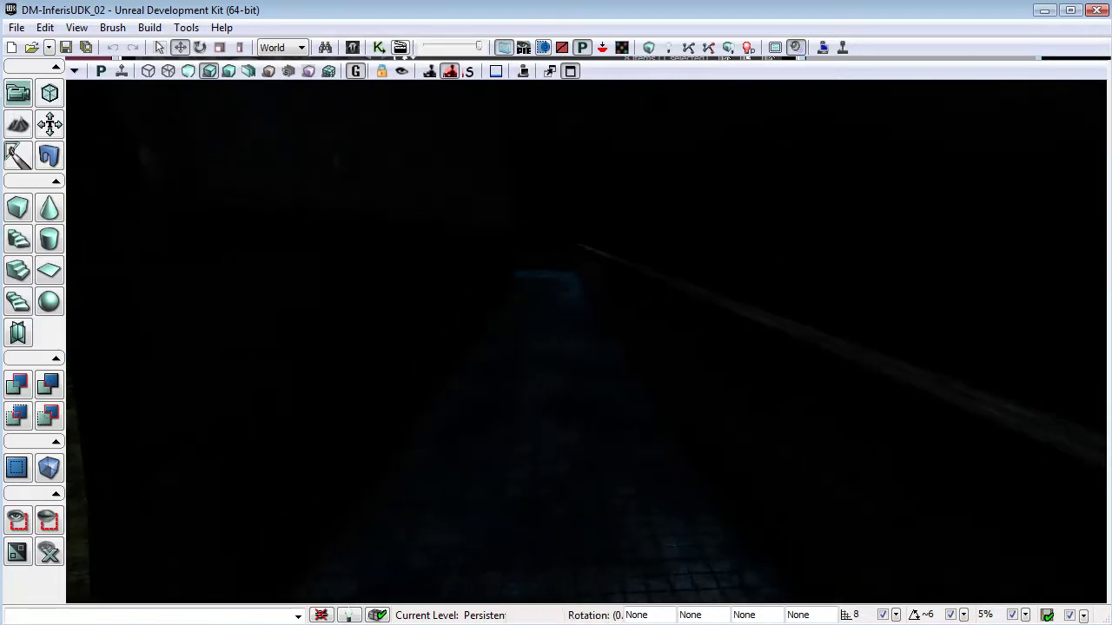
pyautogui.moveTo(443, 425); pyautogui.dragTo(455, 419)
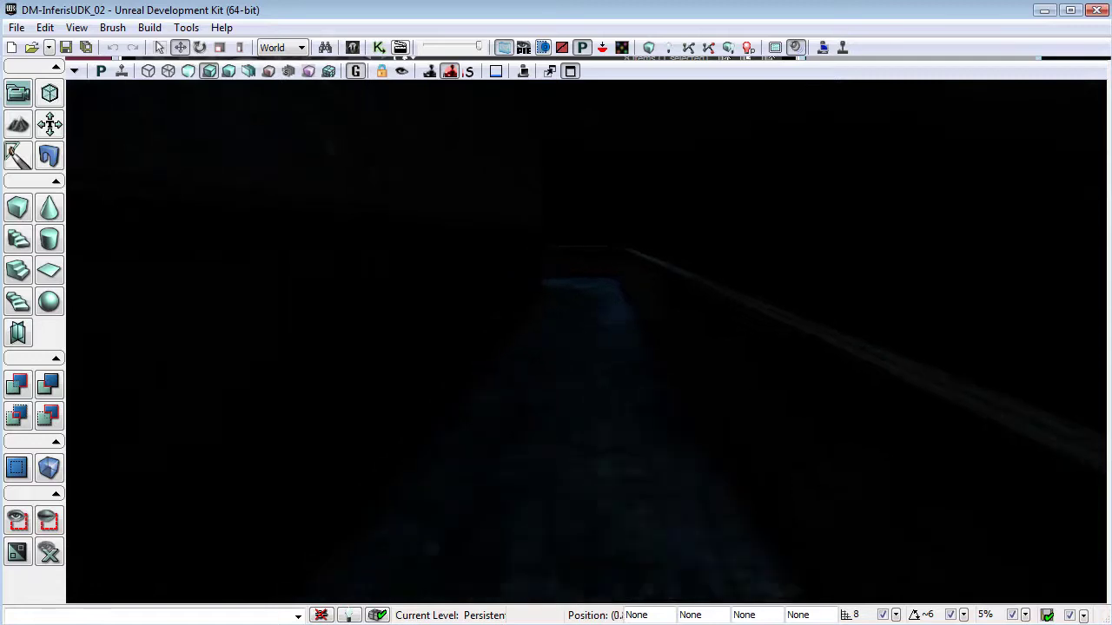
pyautogui.moveTo(522, 460); pyautogui.dragTo(714, 373)
pyautogui.moveTo(509, 436); pyautogui.dragTo(509, 436, button='right')
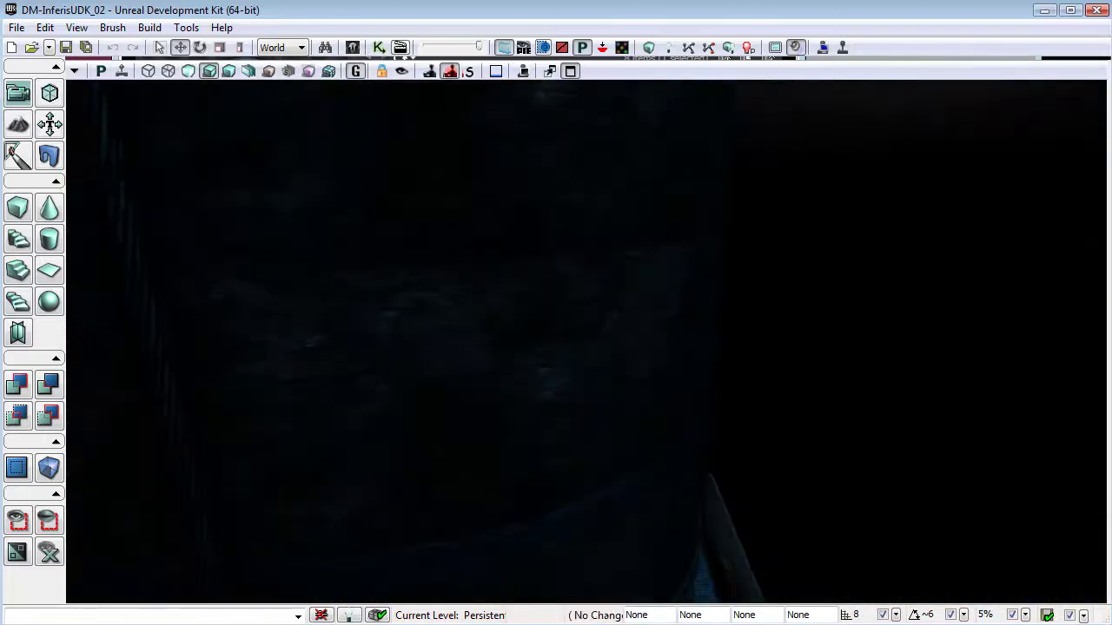
# Show the editor markers again, select one of the two directional lights above the walkway, and view the yellow portal.
pyautogui.press('g')
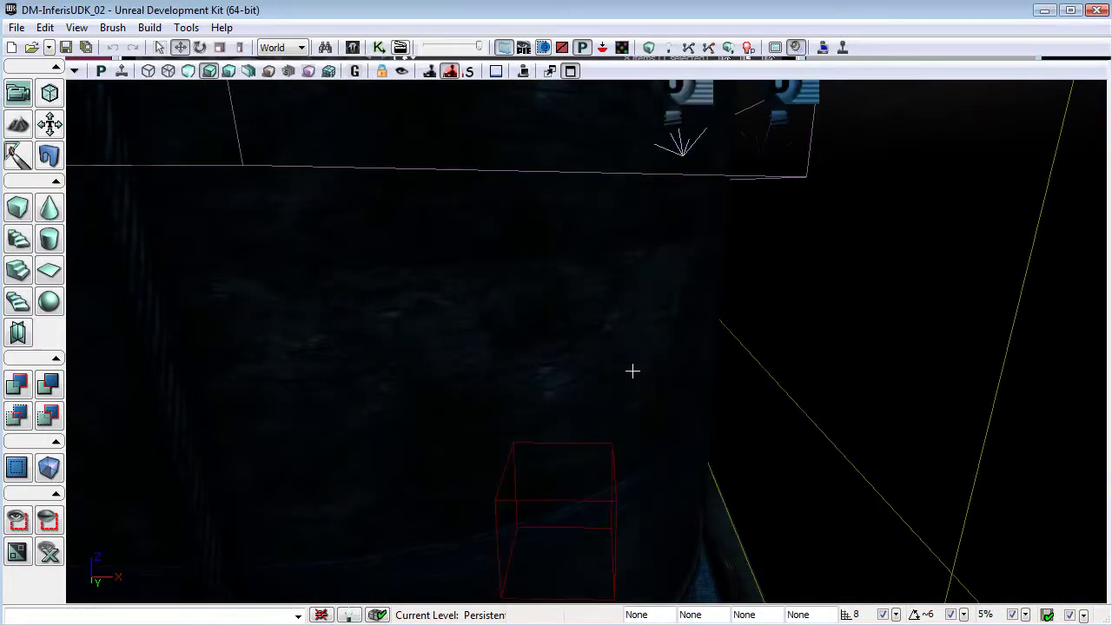
pyautogui.moveTo(633, 371); pyautogui.dragTo(633, 371, button='right')
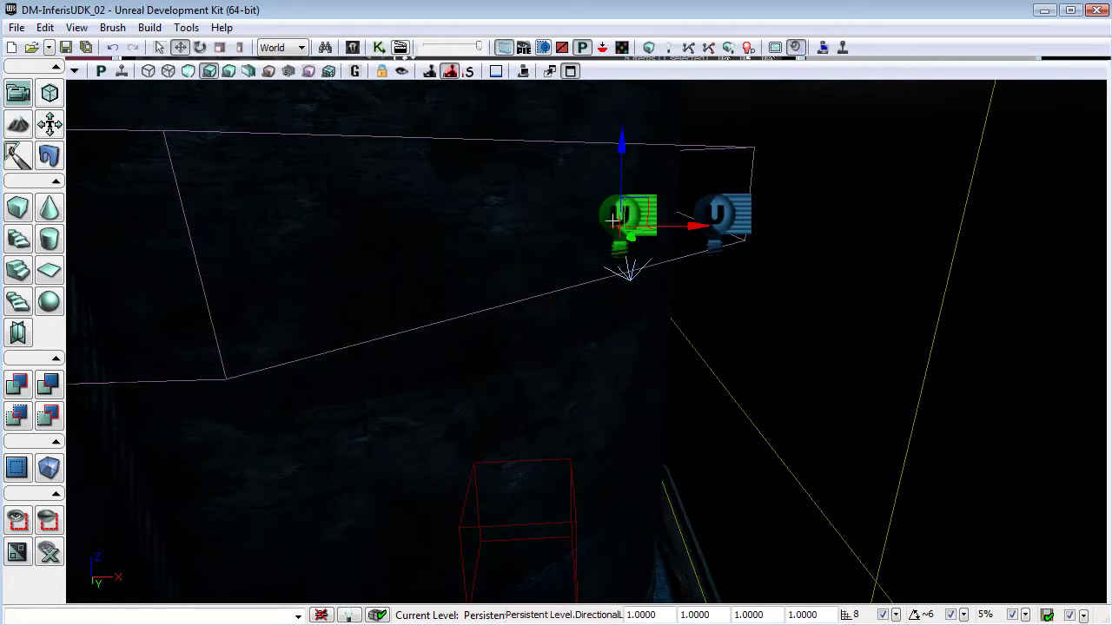
pyautogui.moveTo(649, 374); pyautogui.dragTo(649, 374, button='right')
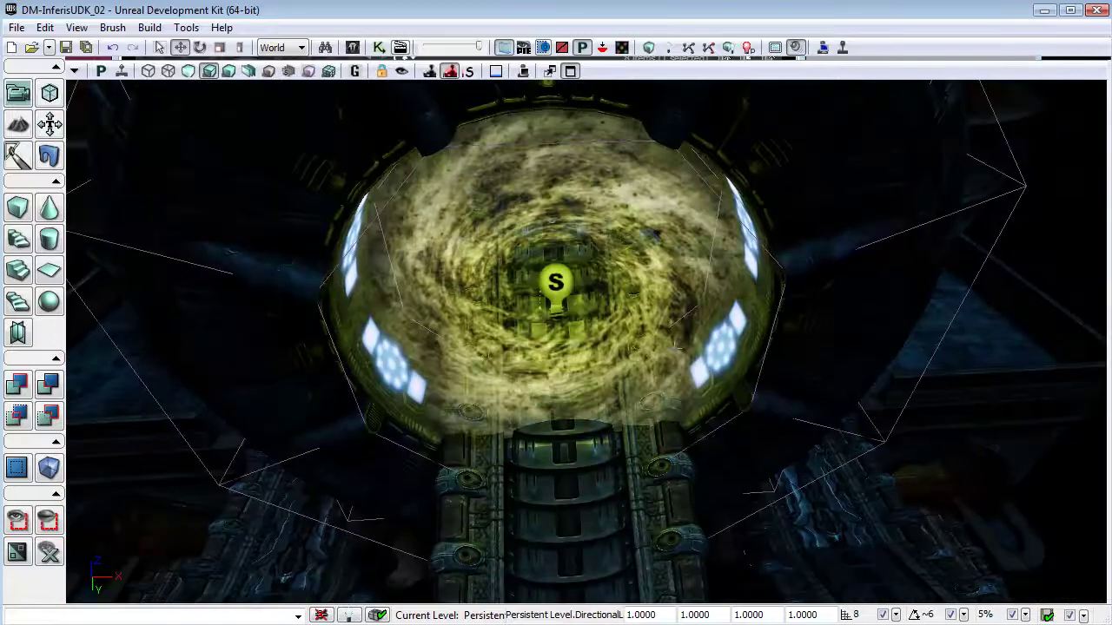
# Play-test DM-InferisUDK_02 and check the lighting from the purple sphere platform along the stone path to the curved walkway.
pyautogui.click(841, 47)
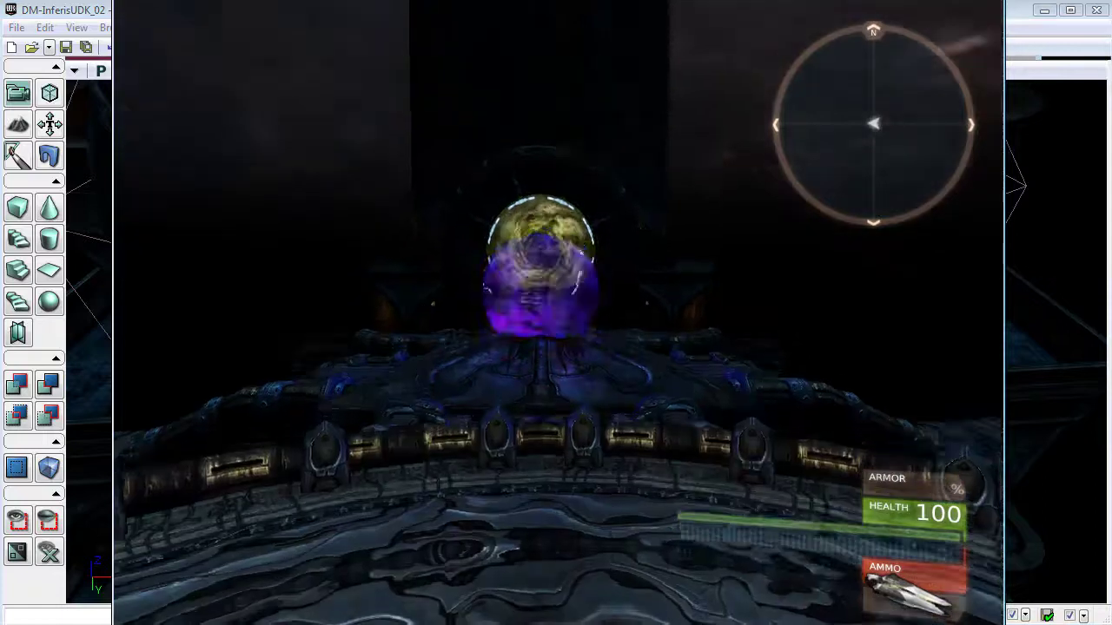
pyautogui.press('w')
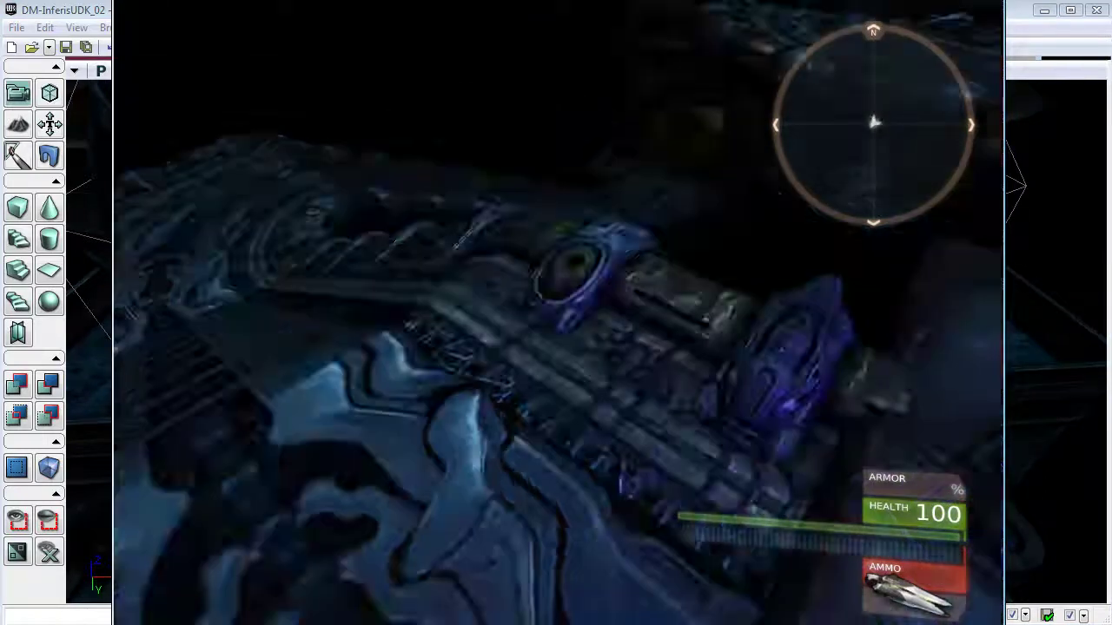
pyautogui.press('w')
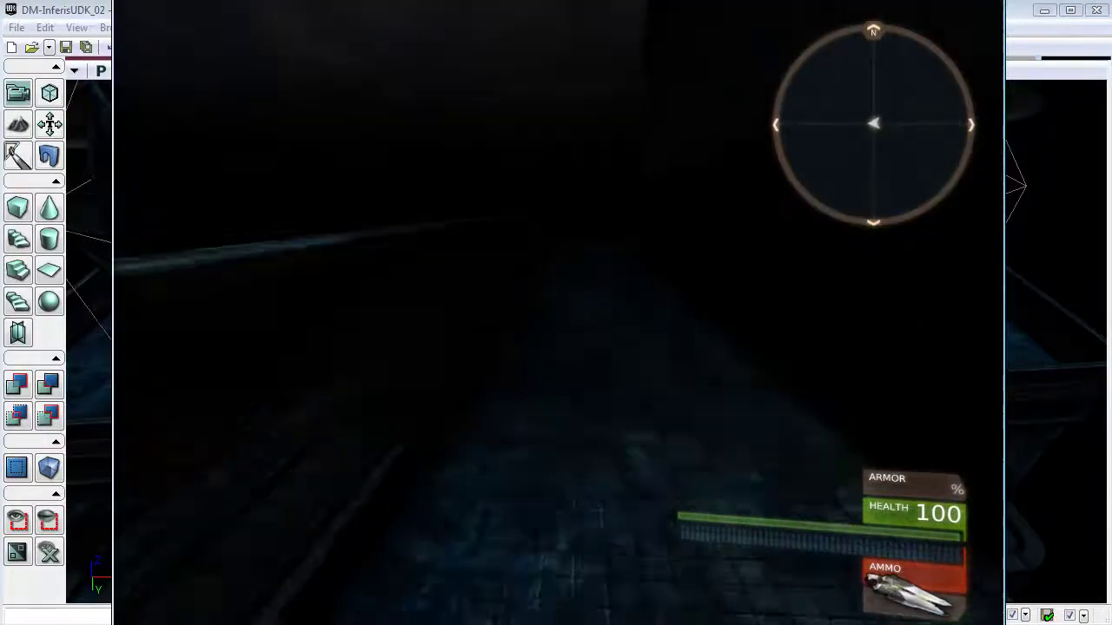
pyautogui.press('w')
pyautogui.press('w')
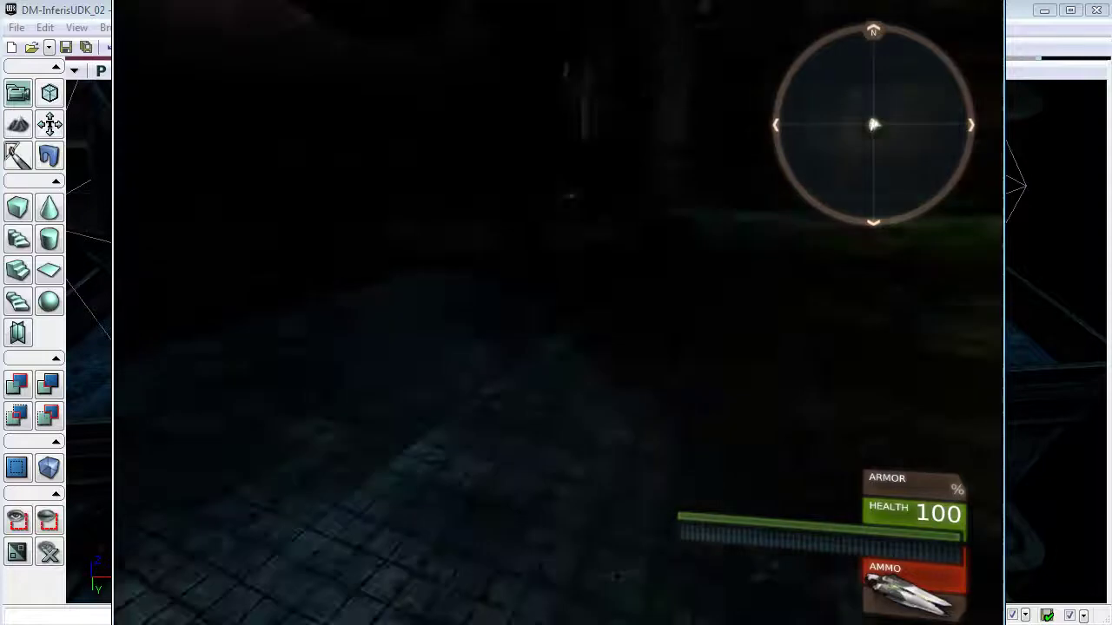
pyautogui.press('w')
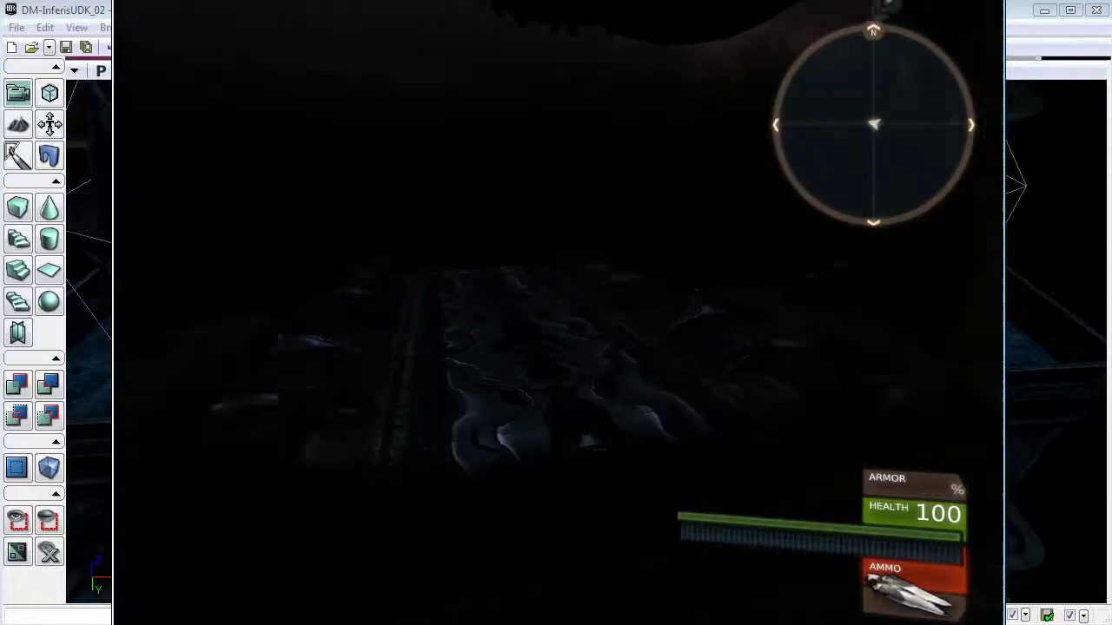
pyautogui.press('w')
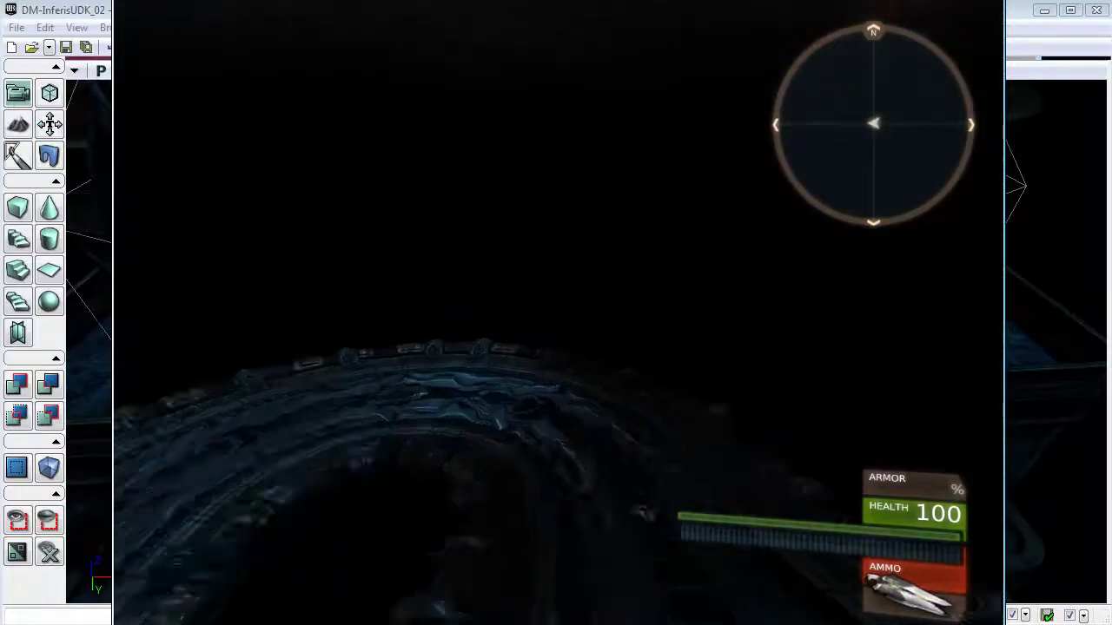
pyautogui.press('w')
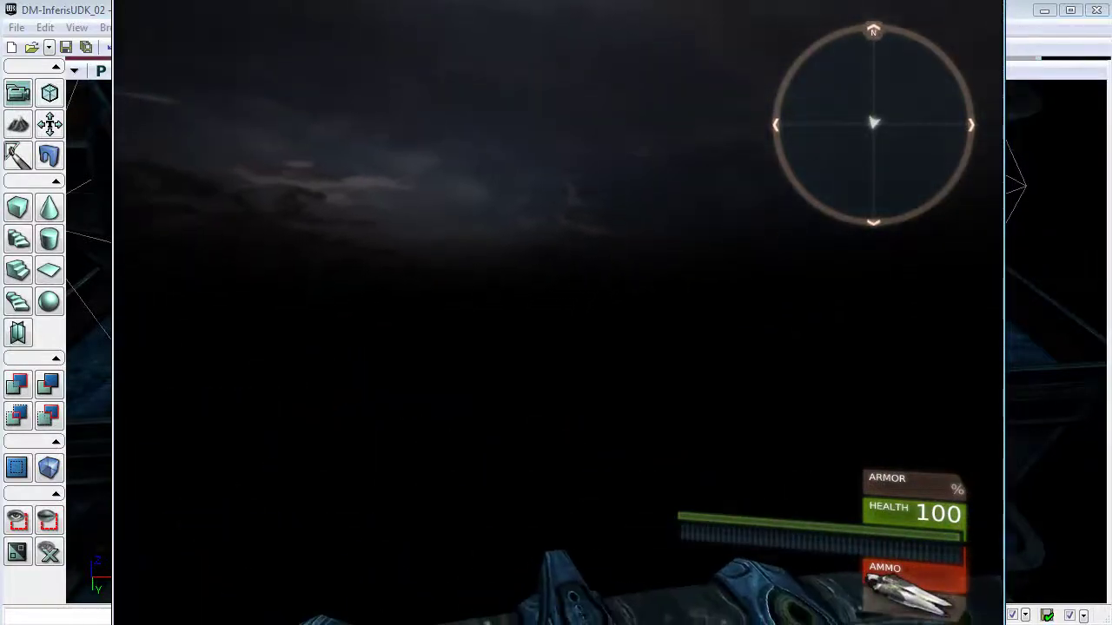
# Walk from the pillared hall over the metal bridge and circular platform to inspect the lighting towards the towers.
pyautogui.press('w')
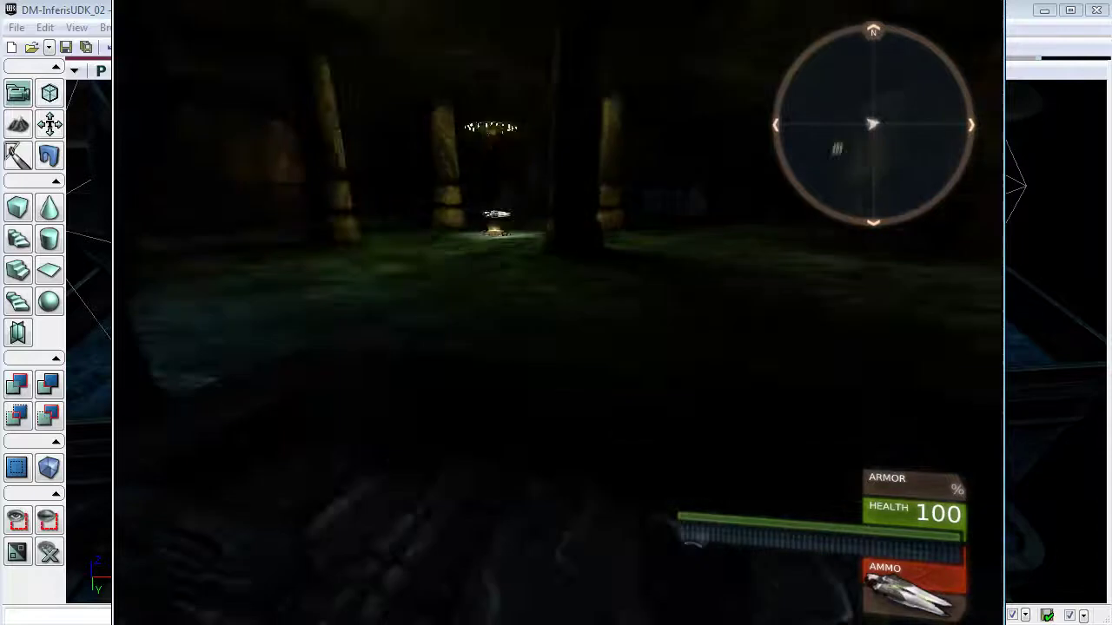
pyautogui.press('w')
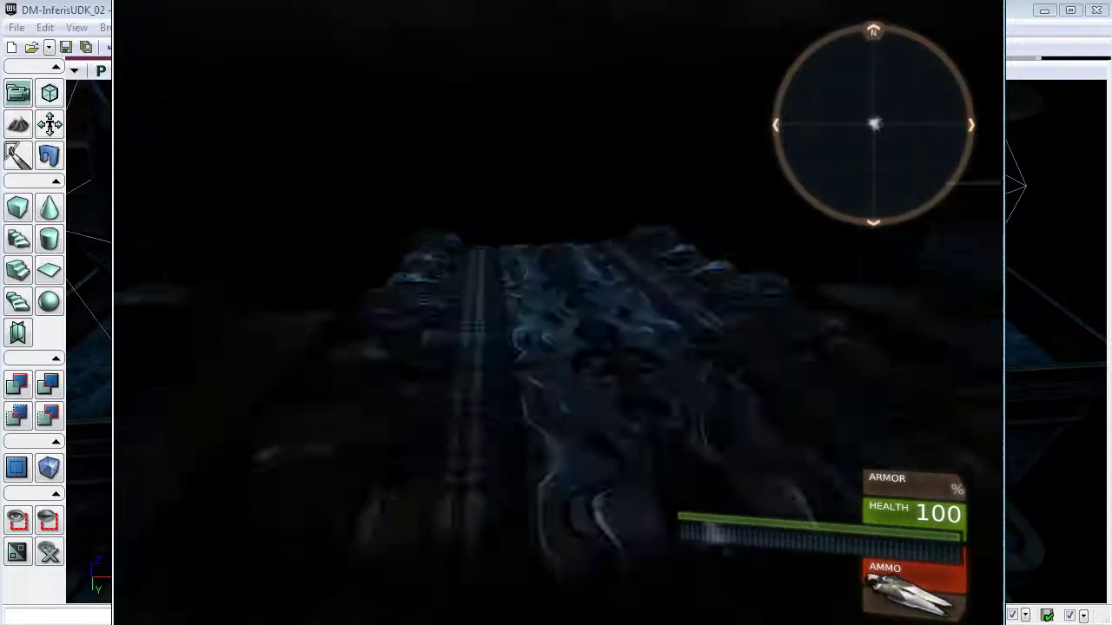
pyautogui.press('w')
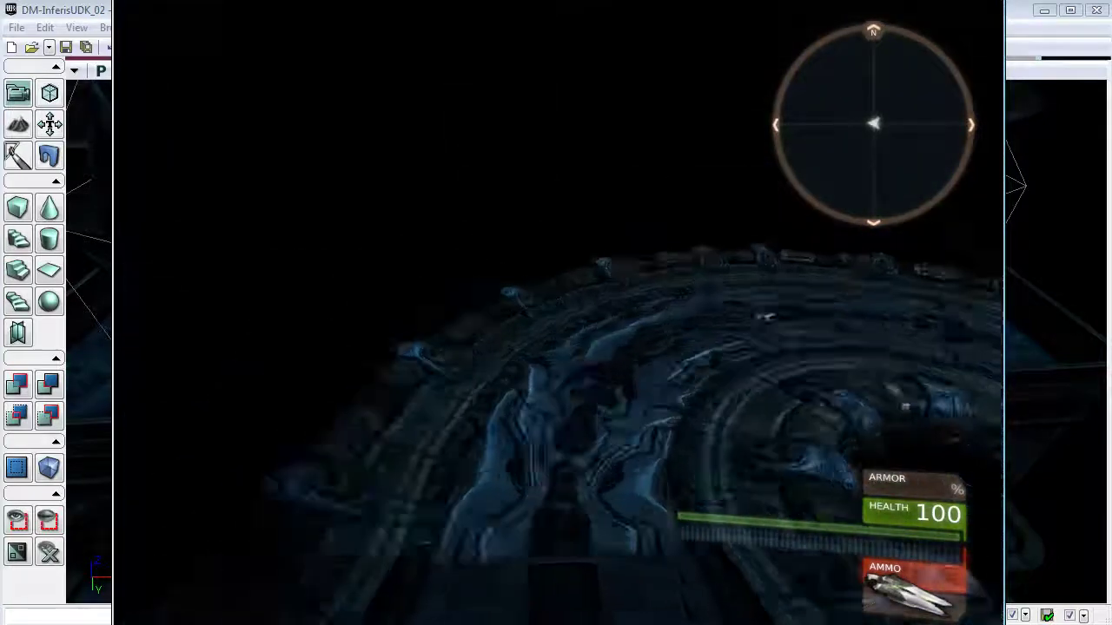
pyautogui.press('w')
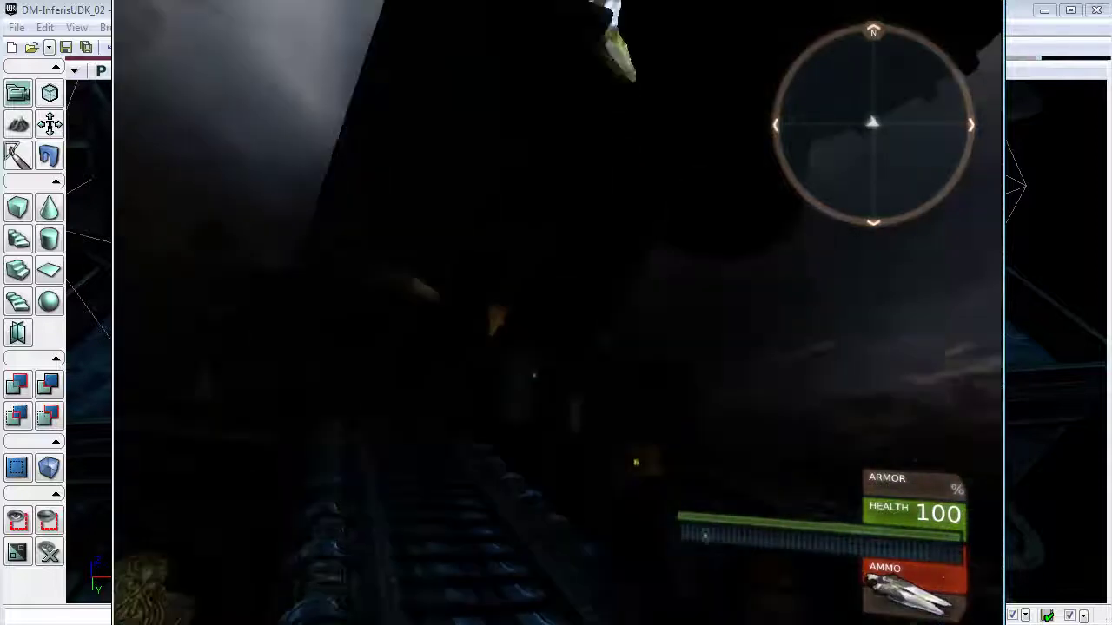
pyautogui.press('w')
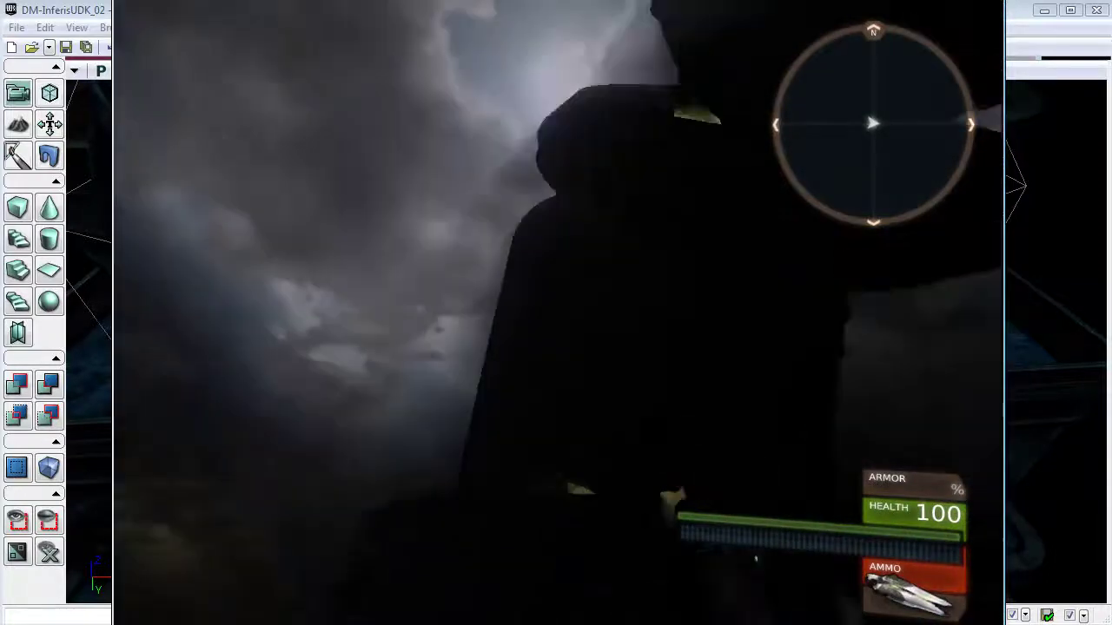
# Move back and forth to examine the dark tower's silhouette against the cloudy sky, finishing at the ribbed bridge.
pyautogui.press('s')
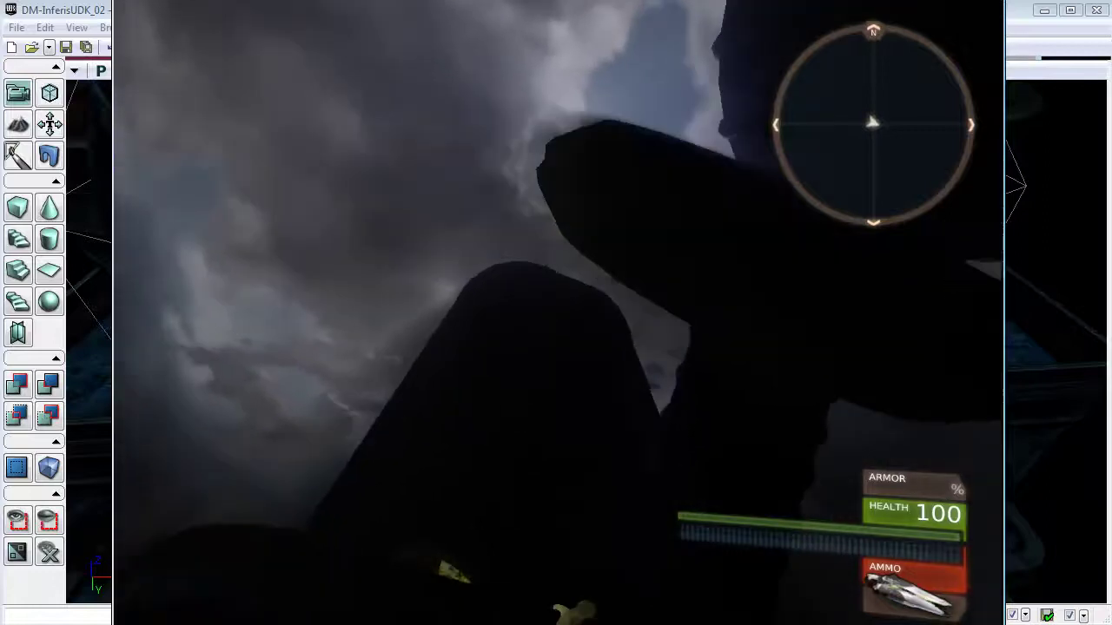
pyautogui.press('s')
pyautogui.press('s')
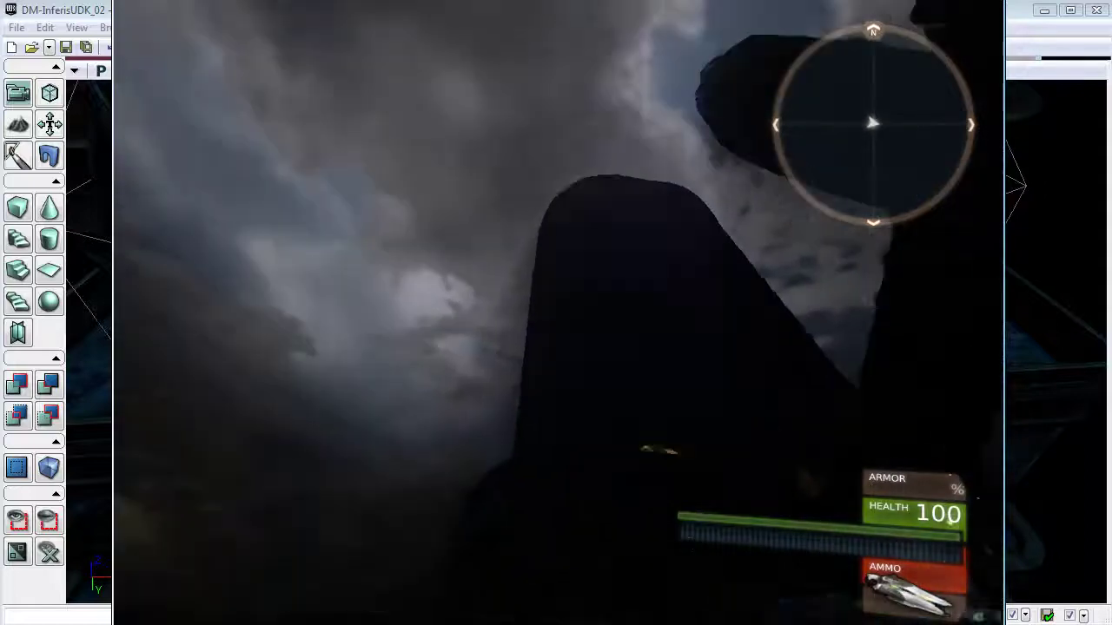
pyautogui.press('s')
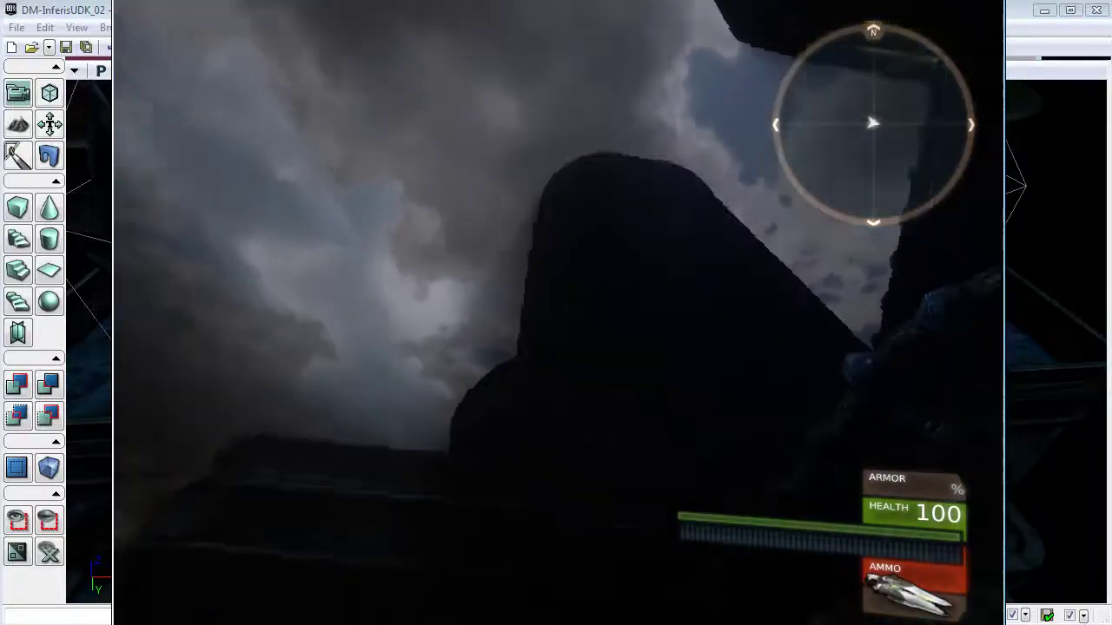
pyautogui.press('w')
pyautogui.press('s')
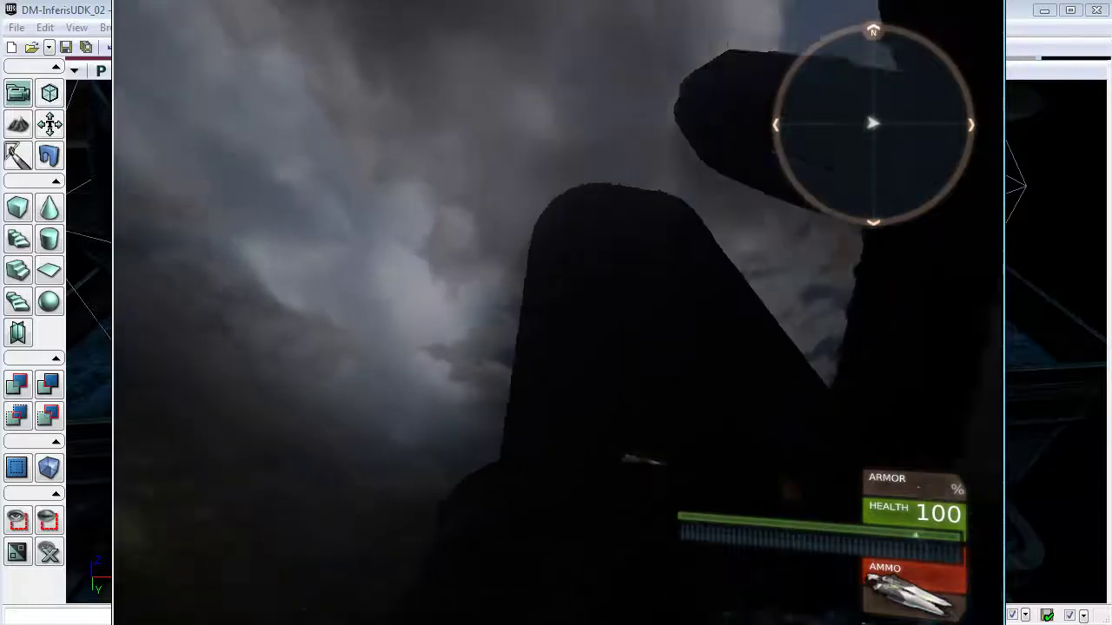
pyautogui.press('w')
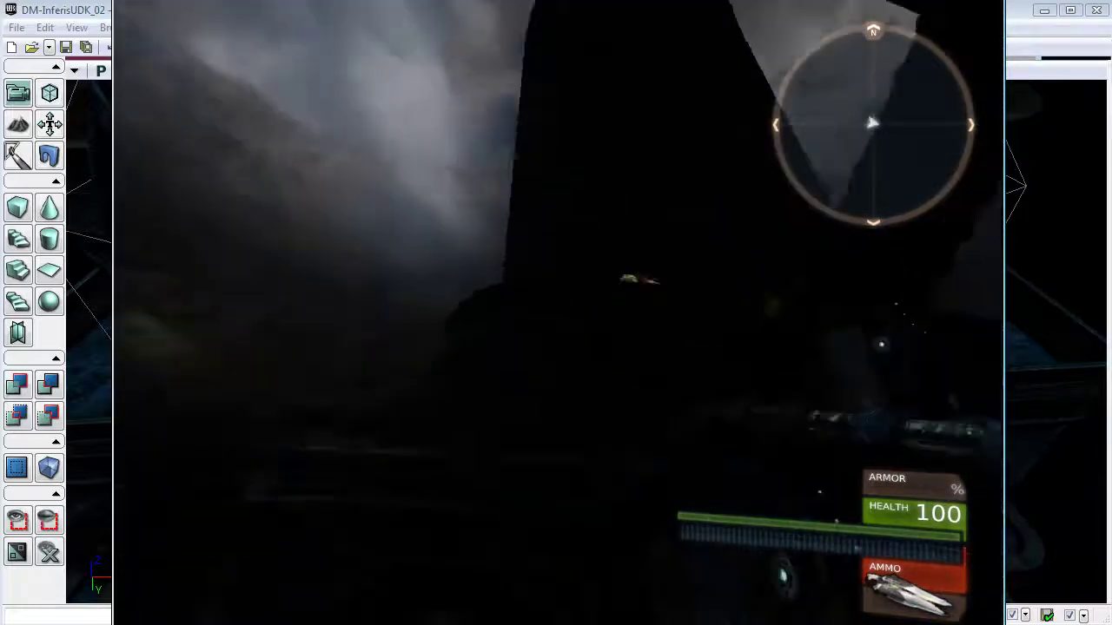
pyautogui.press('s')
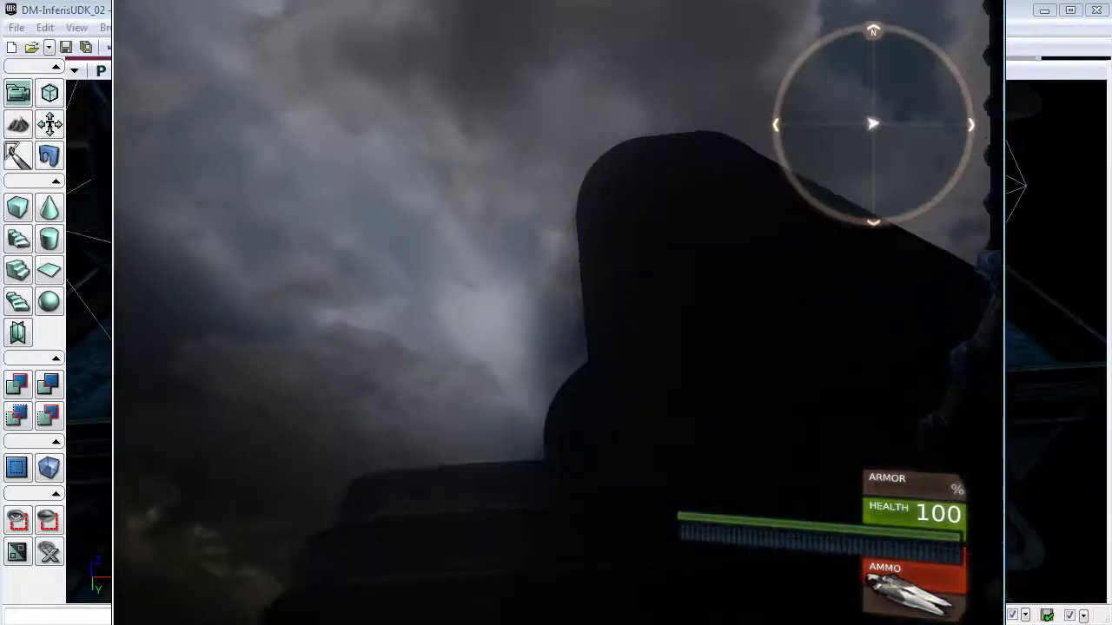
pyautogui.press('w')
pyautogui.press('s')
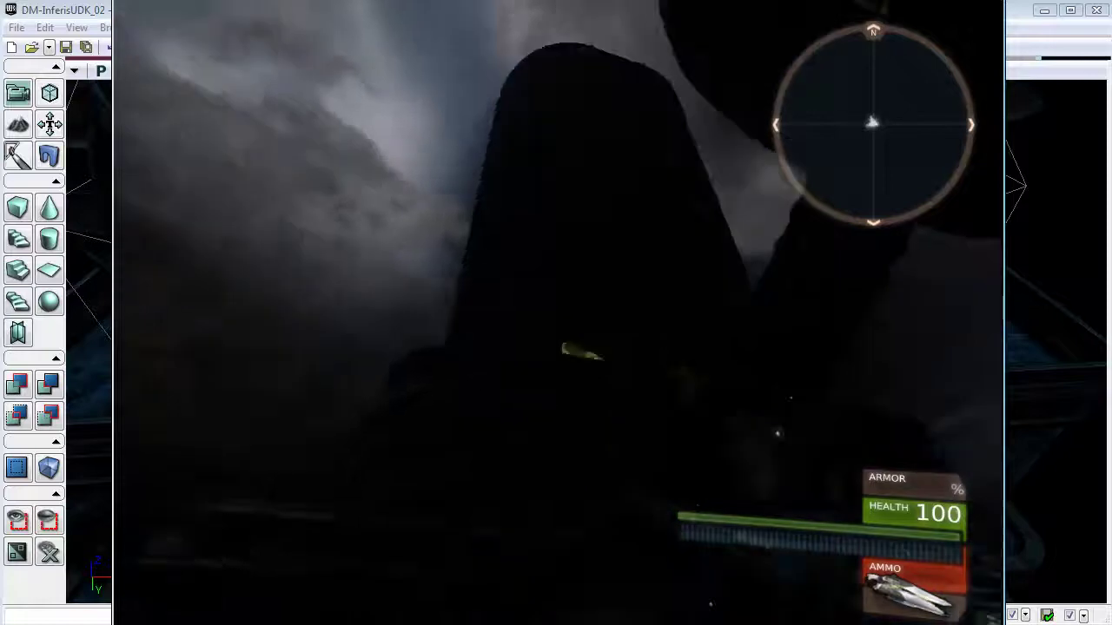
pyautogui.press('w')
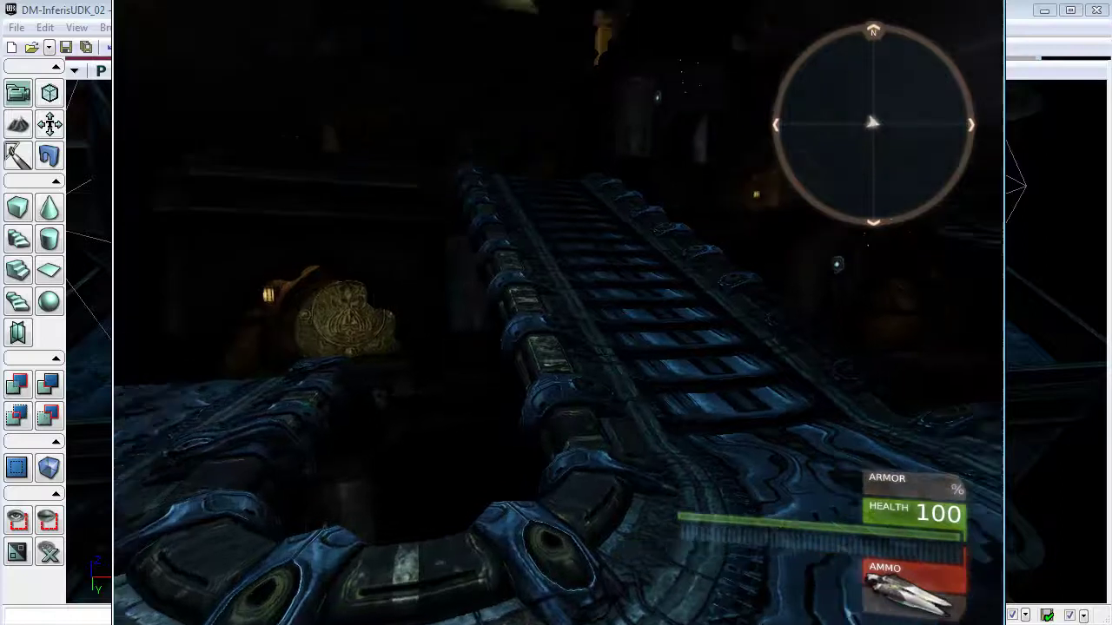
pyautogui.press('w')
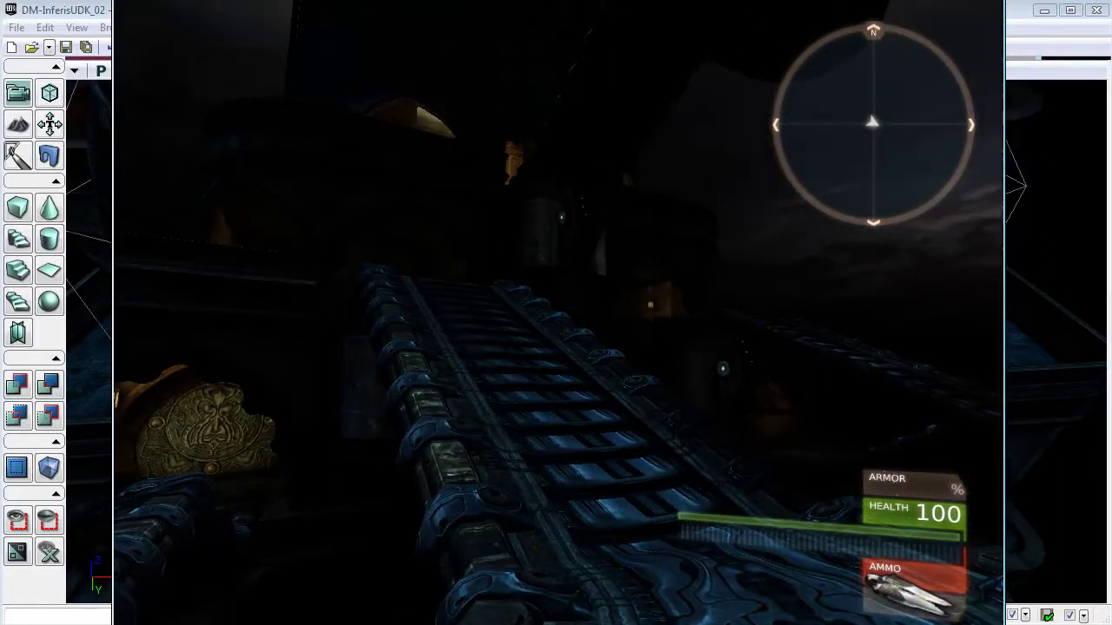